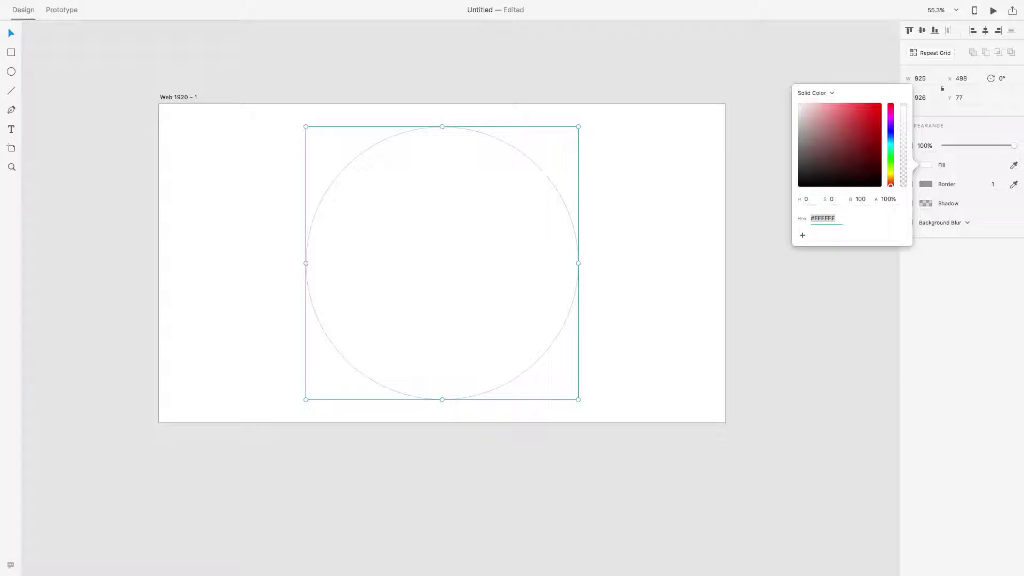
Step: Fill the large circle with #1E4570 and set its border colour to #FFFFFF
{"action": "type", "text": "1E4570"}
{"action": "key", "text": "Return"}
{"action": "left_click", "coordinate": [926, 184]}
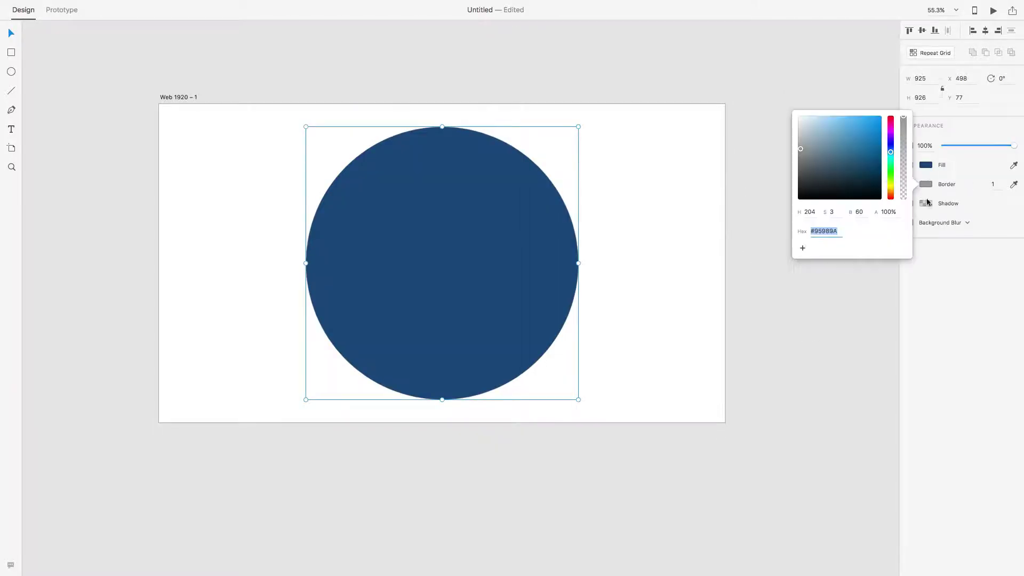
{"action": "type", "text": "FFFFFF"}
{"action": "key", "text": "Return"}
{"action": "left_click", "coordinate": [953, 336]}
Step: Set the large circle's border width to 70 and enable its shadow
{"action": "left_click", "coordinate": [993, 184]}
{"action": "type", "text": "20"}
{"action": "key", "text": "Return"}
{"action": "left_click", "coordinate": [910, 203]}
{"action": "left_click", "coordinate": [1001, 185]}
{"action": "type", "text": "30"}
{"action": "key", "text": "Return"}
{"action": "type", "text": "70"}
{"action": "key", "text": "Return"}
{"action": "left_click_drag", "start_coordinate": [449, 226], "coordinate": [449, 226]}
{"action": "left_click", "coordinate": [996, 184]}
{"action": "type", "text": "75"}
{"action": "key", "text": "Return"}
{"action": "type", "text": "70"}
{"action": "key", "text": "Return"}
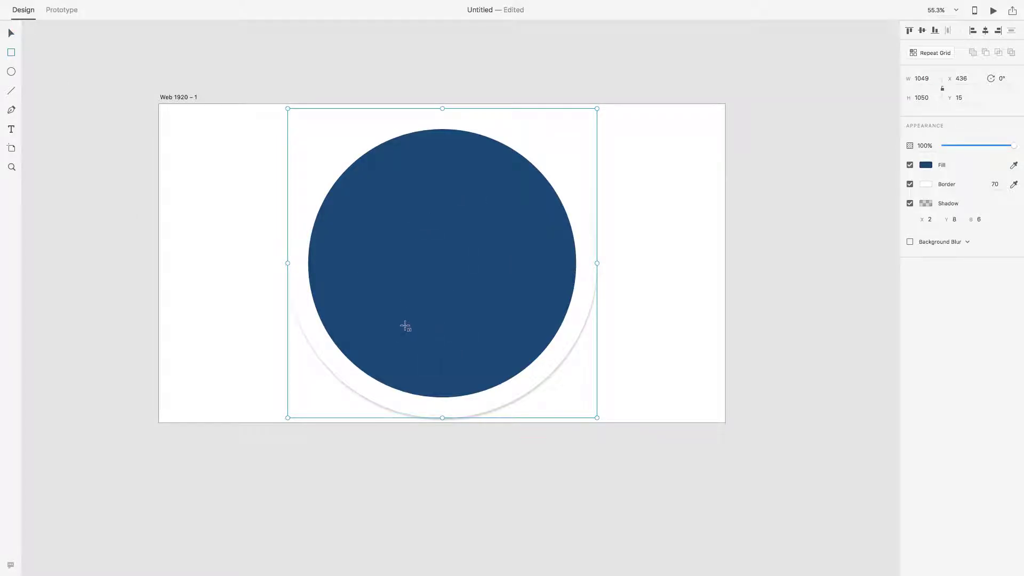
Step: Draw a vertical white bar about 37 × 246 rising from the blue circle's lower edge, slightly off-centre
{"action": "mouse_move", "coordinate": [405, 326]}
{"action": "left_mouse_down"}
{"action": "mouse_move", "coordinate": [434, 383]}
{"action": "mouse_move", "coordinate": [421, 361]}
{"action": "left_mouse_up"}
{"action": "left_click_drag", "start_coordinate": [405, 363], "coordinate": [415, 346]}
{"action": "left_click", "coordinate": [925, 184]}
{"action": "left_click", "coordinate": [413, 332]}
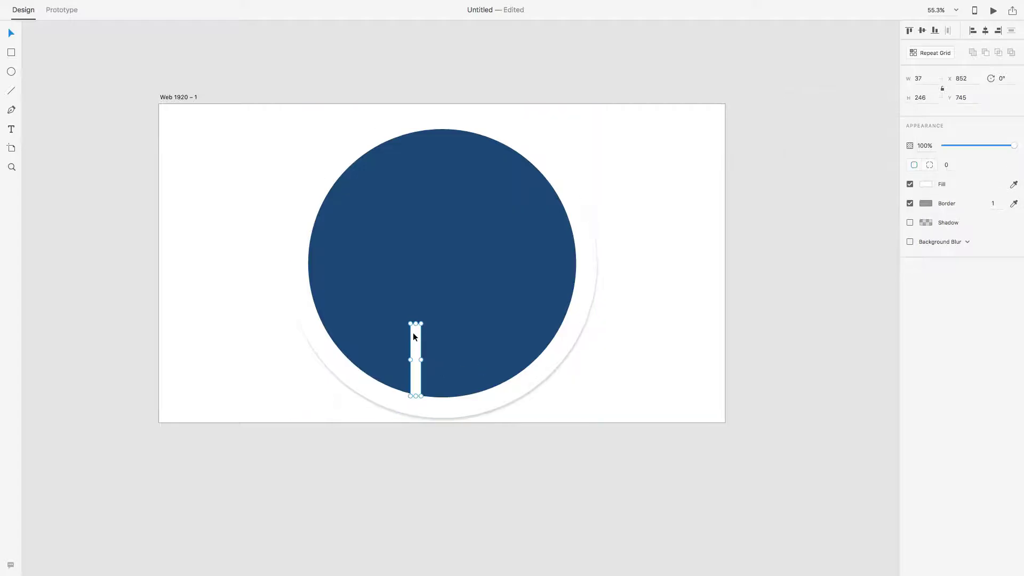
Step: Draw a small white circle about 38 × 39 on the bar's top end and remove the borders of both shapes
{"action": "left_click", "coordinate": [12, 72]}
{"action": "left_click_drag", "start_coordinate": [406, 310], "coordinate": [418, 317]}
{"action": "left_click", "coordinate": [11, 167]}
{"action": "left_click_drag", "start_coordinate": [322, 288], "coordinate": [518, 412]}
{"action": "left_click_drag", "start_coordinate": [425, 152], "coordinate": [465, 164]}
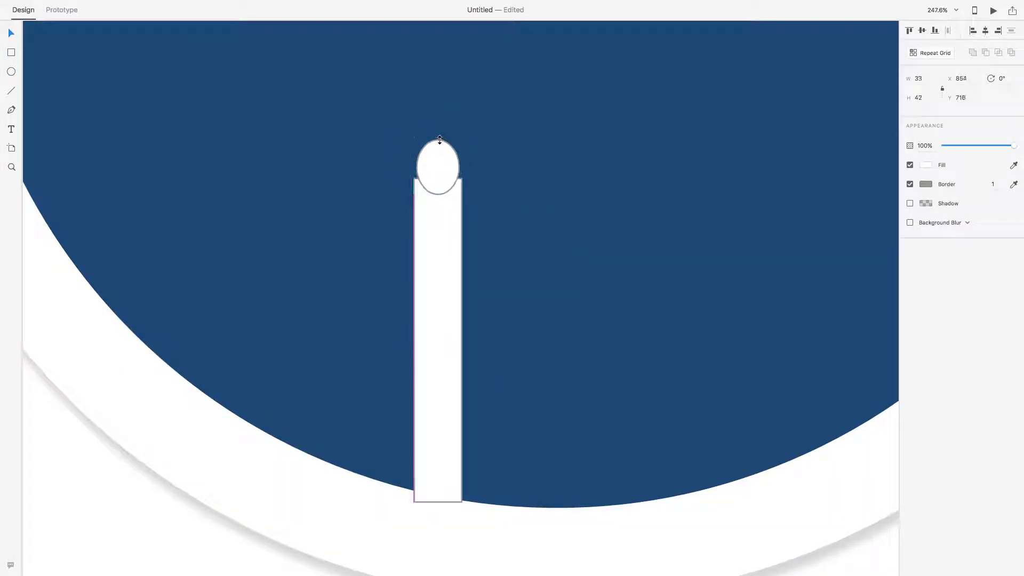
{"action": "key", "text": "ctrl+z"}
{"action": "left_click_drag", "start_coordinate": [465, 164], "coordinate": [445, 175]}
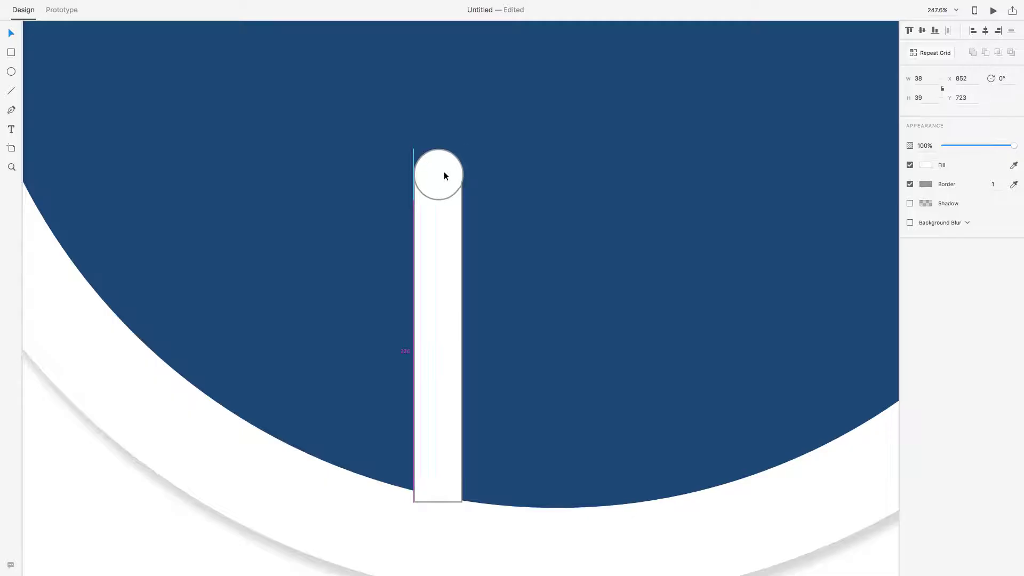
{"action": "left_click", "coordinate": [447, 252]}
{"action": "left_click", "coordinate": [446, 196]}
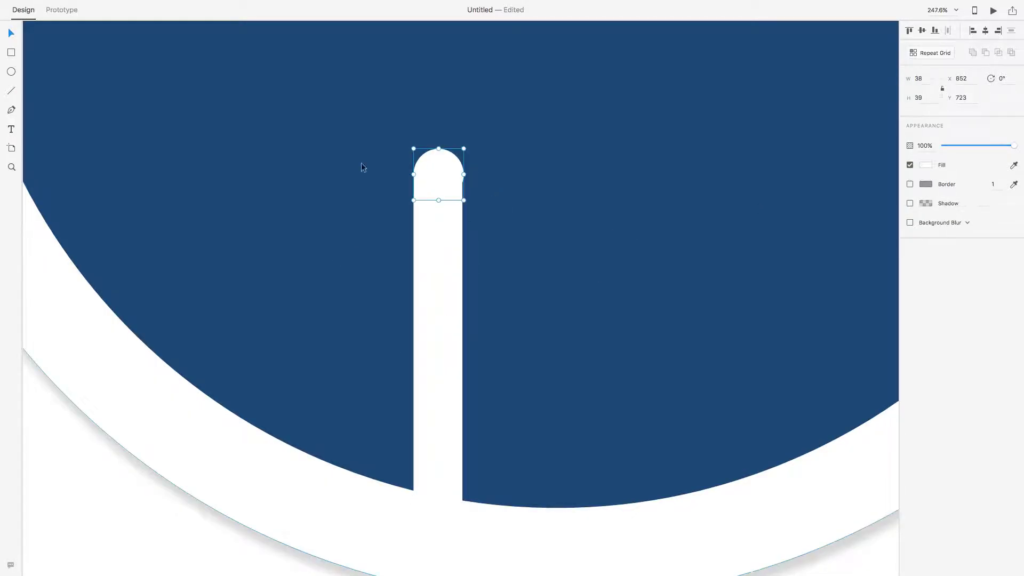
Step: Resize the small circle to 37 × 37 and align it with the bar's edges to form a rounded end
{"action": "key", "text": "z"}
{"action": "left_click_drag", "start_coordinate": [362, 167], "coordinate": [504, 303]}
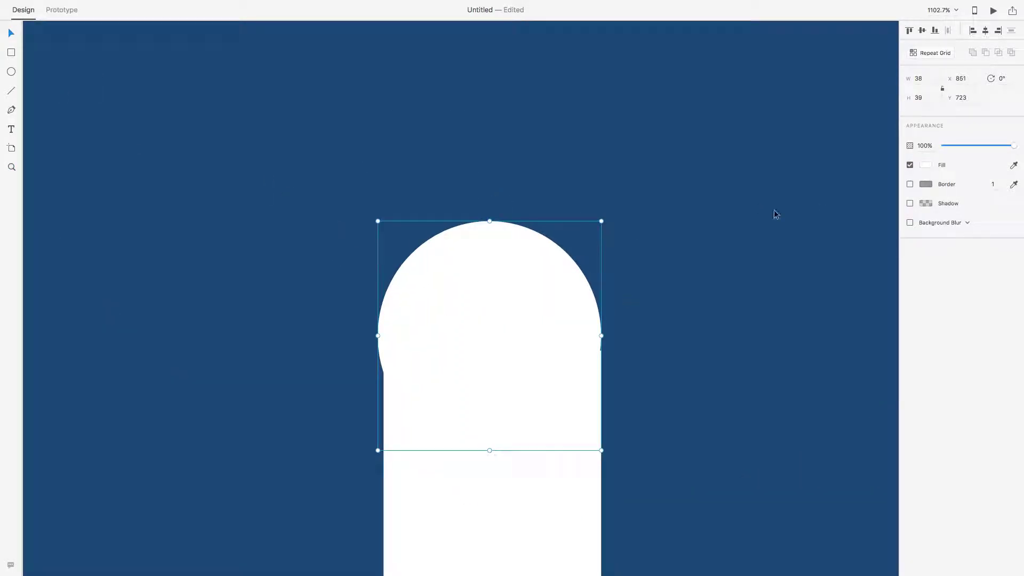
{"action": "scroll", "coordinate": [569, 321], "scroll_direction": "down", "scroll_amount": 1}
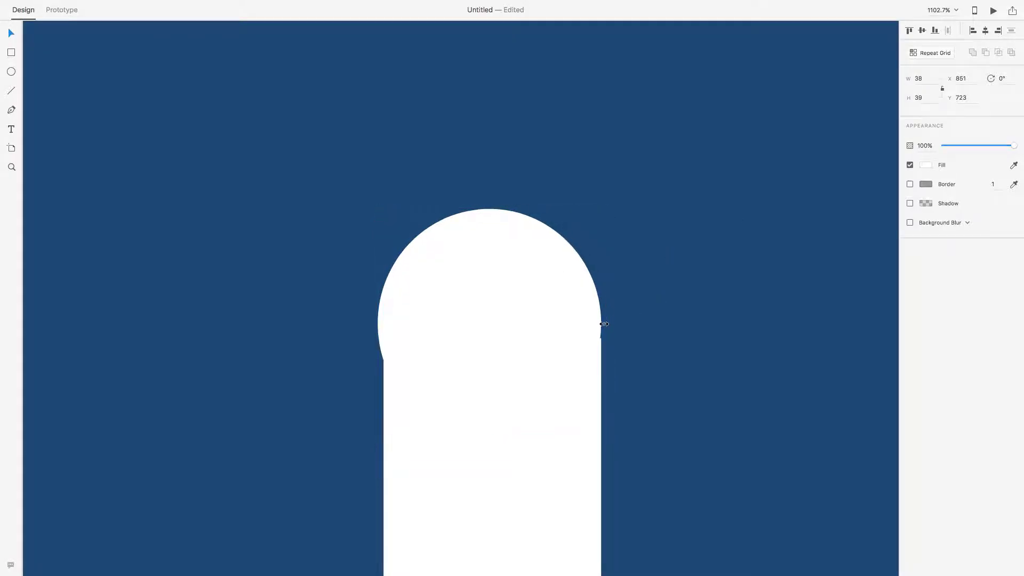
{"action": "left_click_drag", "start_coordinate": [608, 322], "coordinate": [601, 323]}
{"action": "left_click_drag", "start_coordinate": [501, 298], "coordinate": [479, 286]}
{"action": "key", "text": "super+z"}
{"action": "key", "text": "super+z"}
{"action": "key", "text": "super+z"}
{"action": "key", "text": "super+z"}
{"action": "key", "text": "super+z"}
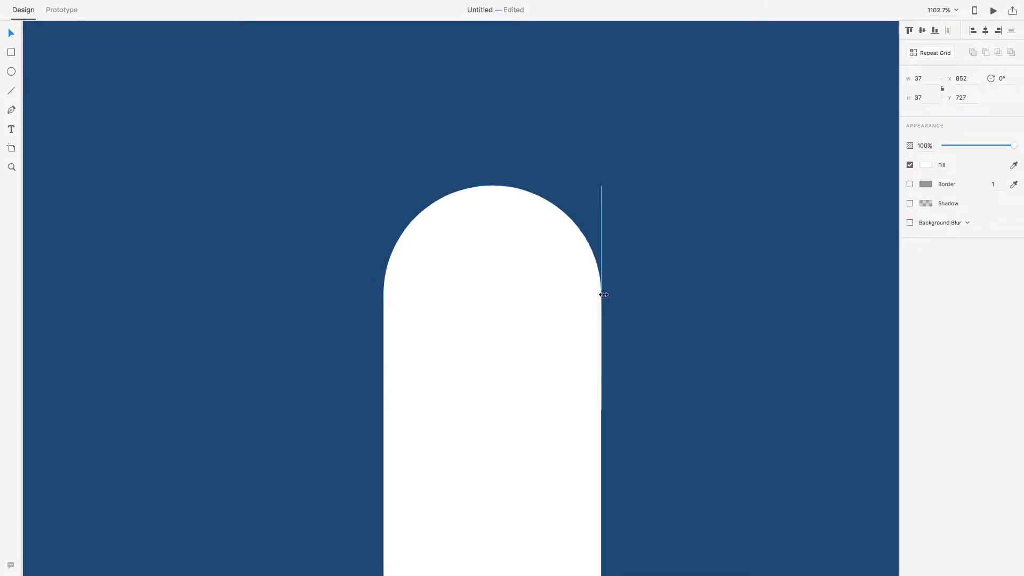
Step: Draw a second borderless white bar about 37 × 133 near the first bar's rounded end
{"action": "key", "text": "super+1"}
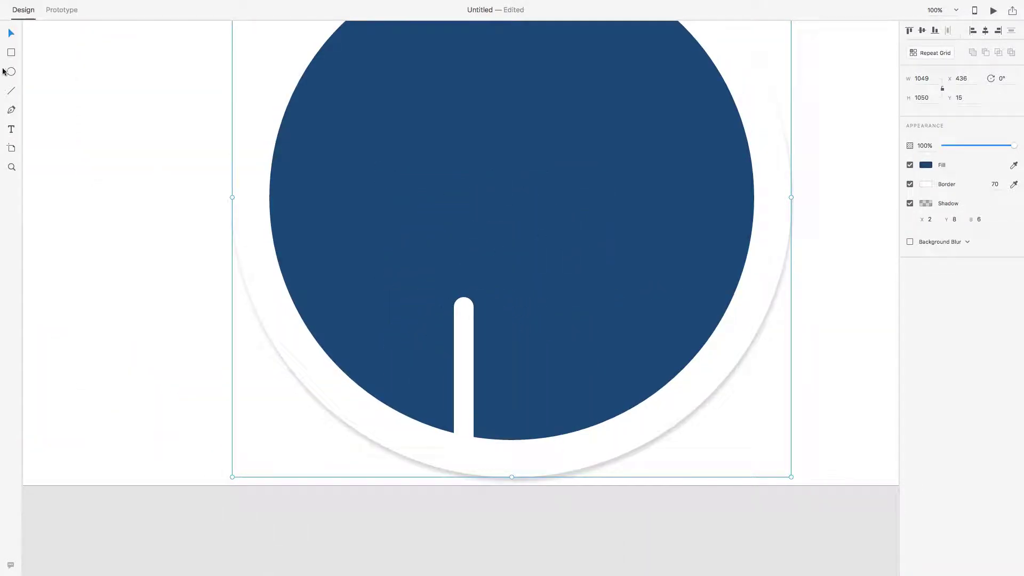
{"action": "left_click", "coordinate": [466, 385]}
{"action": "key", "text": "r"}
{"action": "left_click_drag", "start_coordinate": [429, 207], "coordinate": [440, 269]}
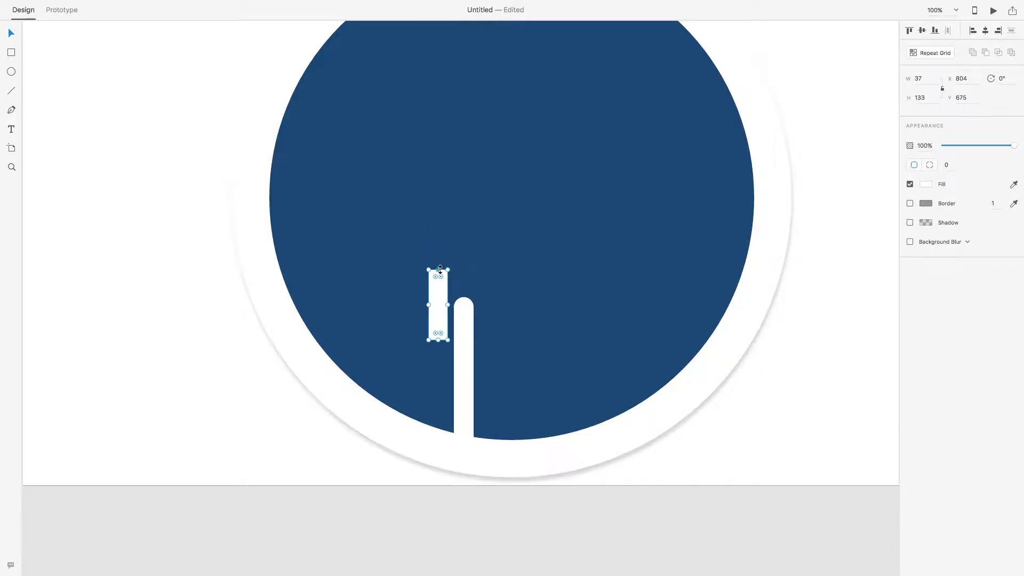
{"action": "mouse_move", "coordinate": [436, 304]}
{"action": "left_mouse_down"}
{"action": "mouse_move", "coordinate": [450, 318]}
{"action": "mouse_move", "coordinate": [432, 260]}
{"action": "mouse_move", "coordinate": [440, 292]}
{"action": "left_mouse_up"}
Step: Rotate the second bar to -60°
{"action": "left_click", "coordinate": [1003, 78]}
{"action": "type", "text": "45"}
{"action": "key", "text": "Return"}
{"action": "type", "text": "-45"}
{"action": "key", "text": "Return"}
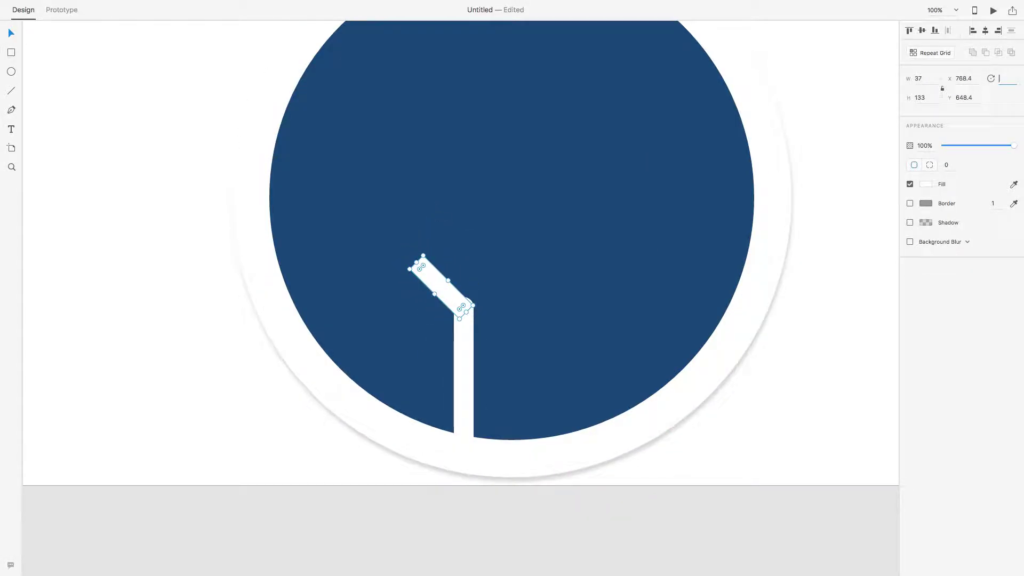
{"action": "type", "text": "-50"}
{"action": "key", "text": "Return"}
{"action": "type", "text": "-60"}
{"action": "key", "text": "Return"}
Step: Move the slanted bar so that its lower end meets the vertical bar's rounded end
{"action": "left_click_drag", "start_coordinate": [439, 291], "coordinate": [434, 290]}
{"action": "key", "text": "z"}
{"action": "left_click_drag", "start_coordinate": [402, 245], "coordinate": [500, 370]}
{"action": "left_click", "coordinate": [516, 312]}
{"action": "left_click_drag", "start_coordinate": [444, 261], "coordinate": [450, 264]}
{"action": "left_click", "coordinate": [502, 261]}
Step: Adjust the anchor points at the slanted bar's lower corner to smooth the bend with the vertical bar
{"action": "key", "text": "super+0"}
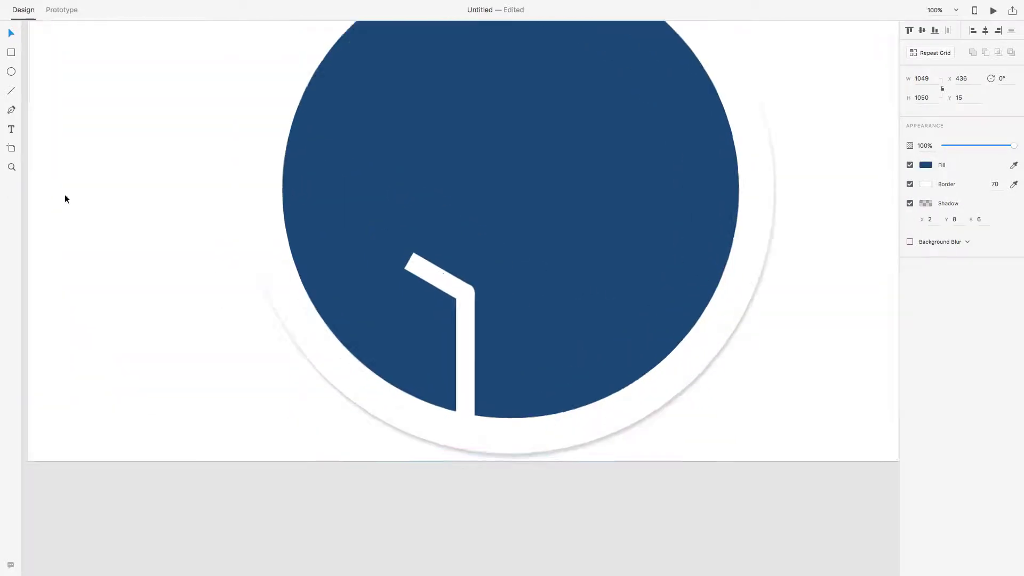
{"action": "scroll", "coordinate": [525, 270], "scroll_direction": "up", "scroll_amount": 5}
{"action": "left_click", "coordinate": [503, 283]}
{"action": "left_click", "coordinate": [434, 229]}
{"action": "scroll", "coordinate": [377, 285], "scroll_direction": "up", "scroll_amount": 2}
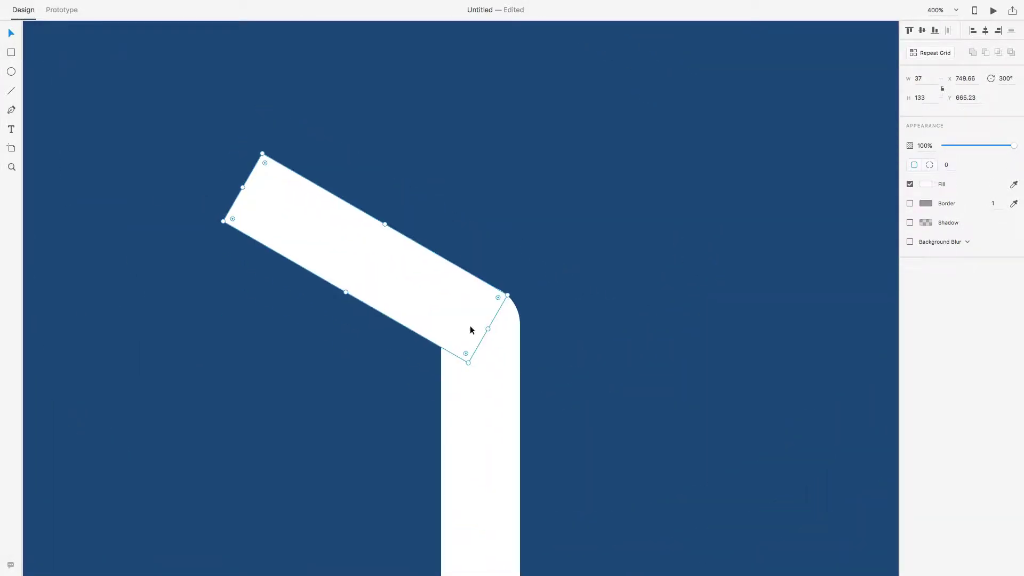
{"action": "double_click", "coordinate": [499, 291]}
{"action": "left_click", "coordinate": [508, 298]}
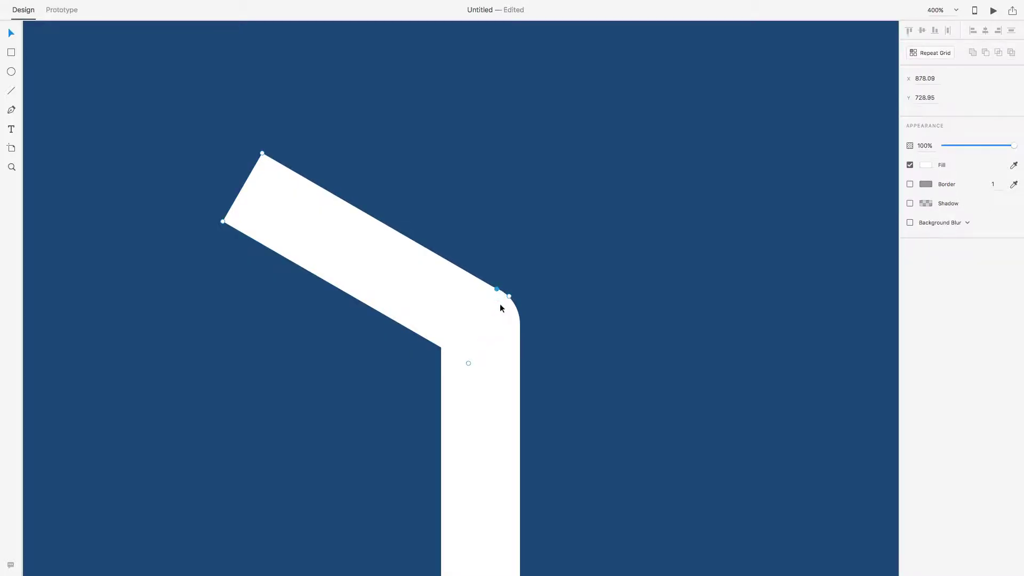
{"action": "left_click", "coordinate": [398, 389]}
Step: Draw a borderless white circle about 73 × 73 at the slanted bar's free end
{"action": "key", "text": "super+1"}
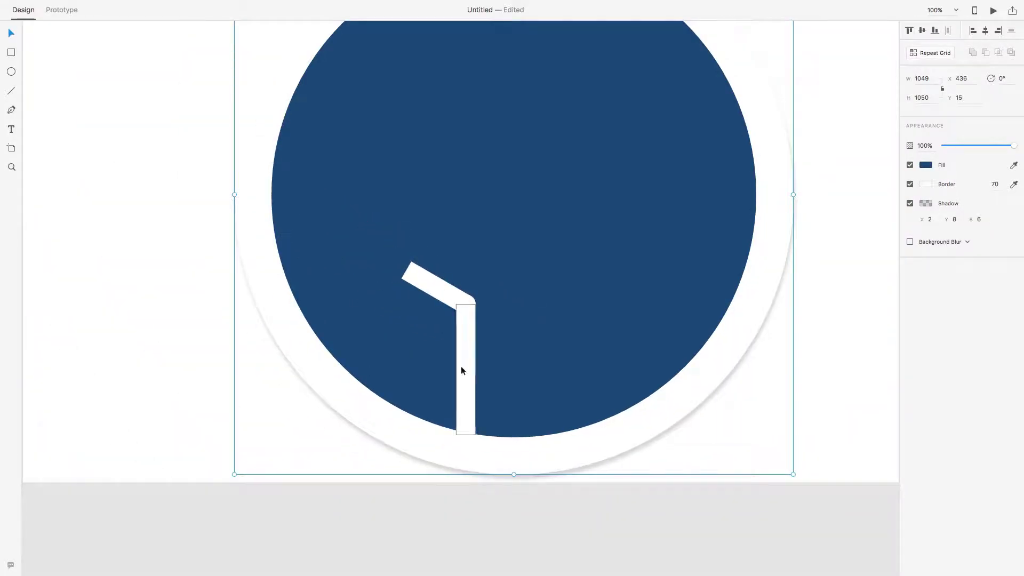
{"action": "key", "text": "e"}
{"action": "left_click_drag", "start_coordinate": [373, 242], "coordinate": [411, 280]}
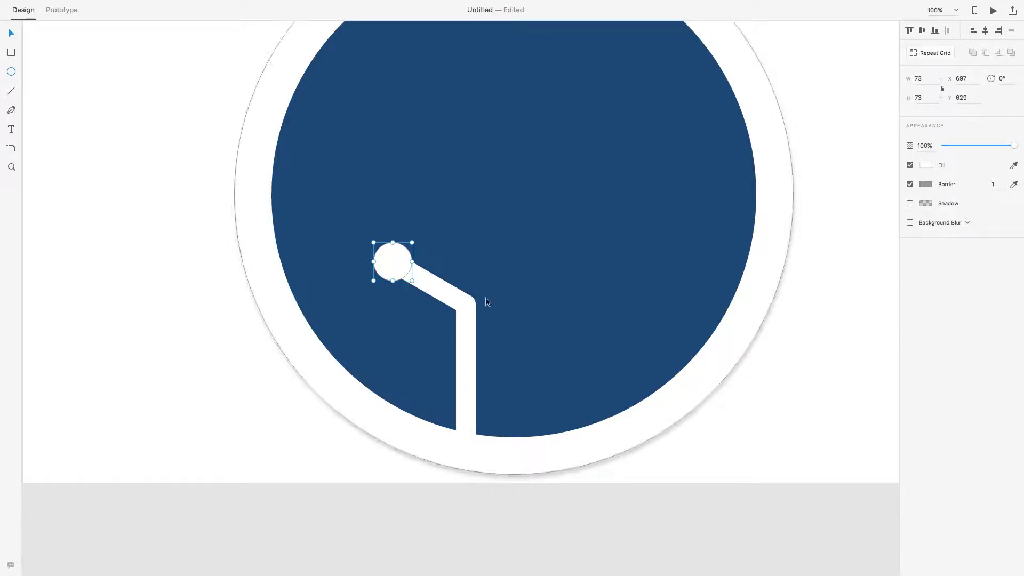
{"action": "left_click", "coordinate": [478, 251]}
{"action": "scroll", "coordinate": [580, 314], "scroll_direction": "up", "scroll_amount": 1}
Step: Duplicate the vertical bar onto the large circle's centre line and stretch the copy up towards the circle's top
{"action": "left_click", "coordinate": [464, 375]}
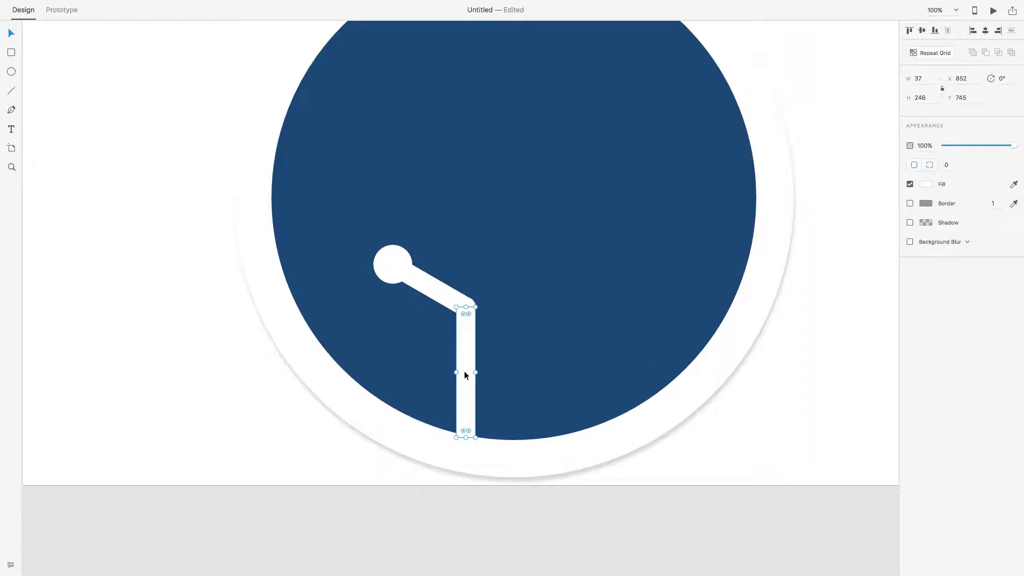
{"action": "left_click_drag", "start_coordinate": [465, 372], "coordinate": [514, 375]}
{"action": "left_click_drag", "start_coordinate": [513, 311], "coordinate": [513, 58]}
{"action": "scroll", "coordinate": [601, 176], "scroll_direction": "up", "scroll_amount": 3}
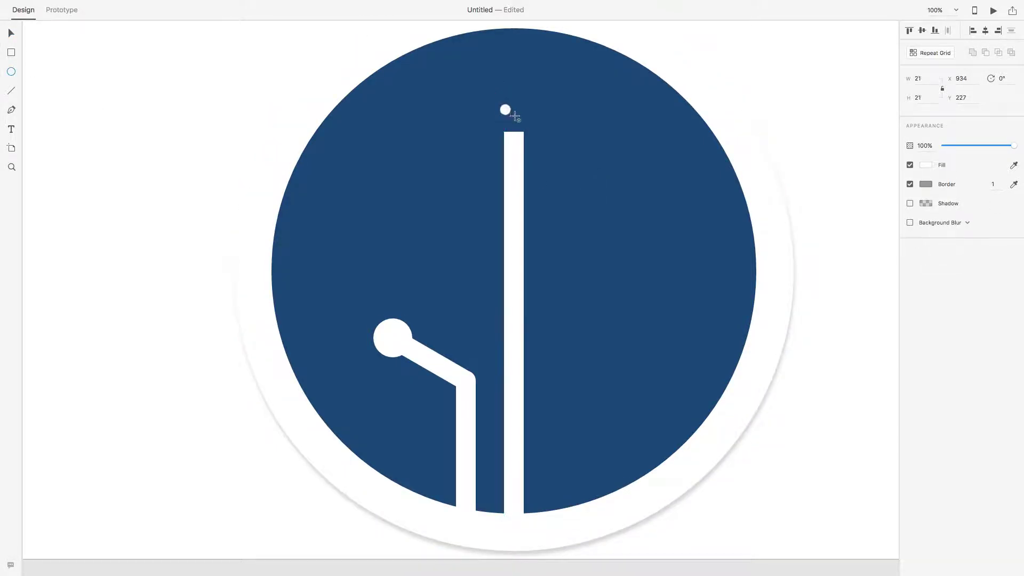
Step: Copy the white node circle onto the top end of the tall centre bar
{"action": "left_click", "coordinate": [389, 336]}
{"action": "left_click_drag", "start_coordinate": [388, 336], "coordinate": [509, 118]}
{"action": "left_click", "coordinate": [575, 206]}
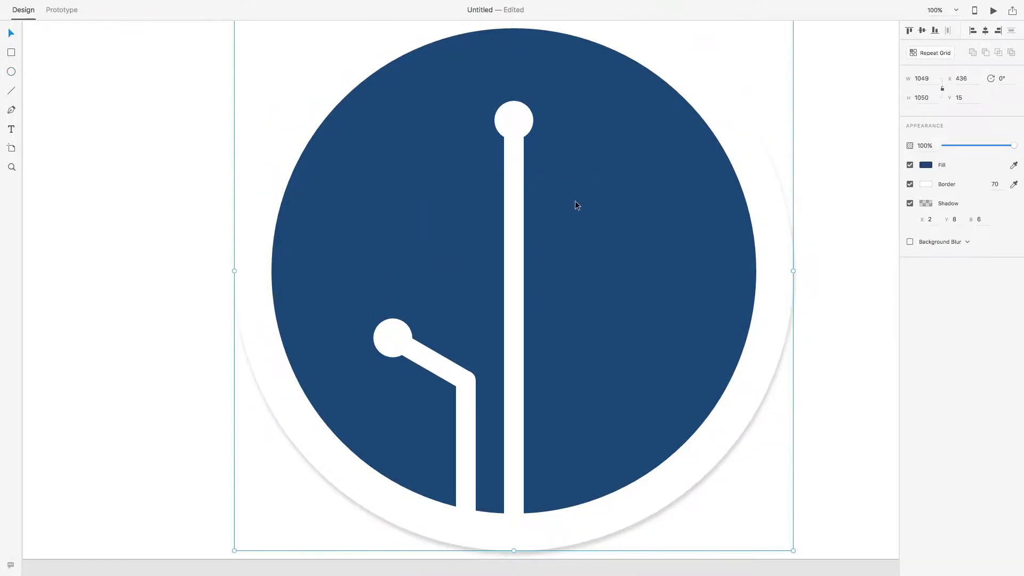
Step: Duplicate the short vertical bar and place the copy on the other side of the centre bar
{"action": "scroll", "coordinate": [501, 325], "scroll_direction": "down", "scroll_amount": 2}
{"action": "left_click", "coordinate": [463, 386]}
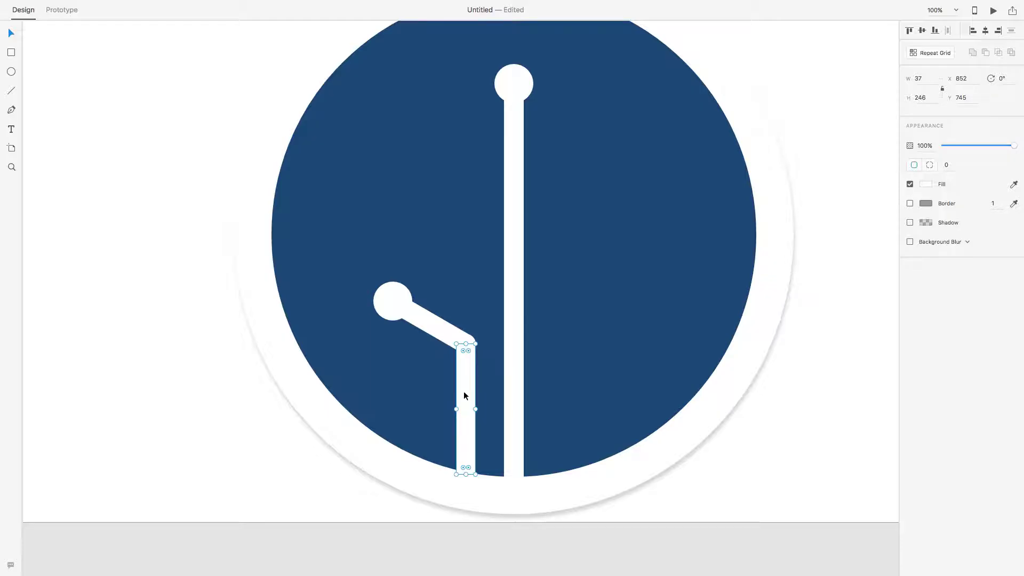
{"action": "left_click_drag", "start_coordinate": [467, 391], "coordinate": [584, 332]}
Step: Rotate the copied bar to 60° and position its lower end against the centre bar as a branch
{"action": "left_click", "coordinate": [1004, 79]}
{"action": "type", "text": "45"}
{"action": "key", "text": "Return"}
{"action": "left_click", "coordinate": [1004, 79]}
{"action": "type", "text": "50"}
{"action": "key", "text": "Return"}
{"action": "left_click", "coordinate": [1004, 79]}
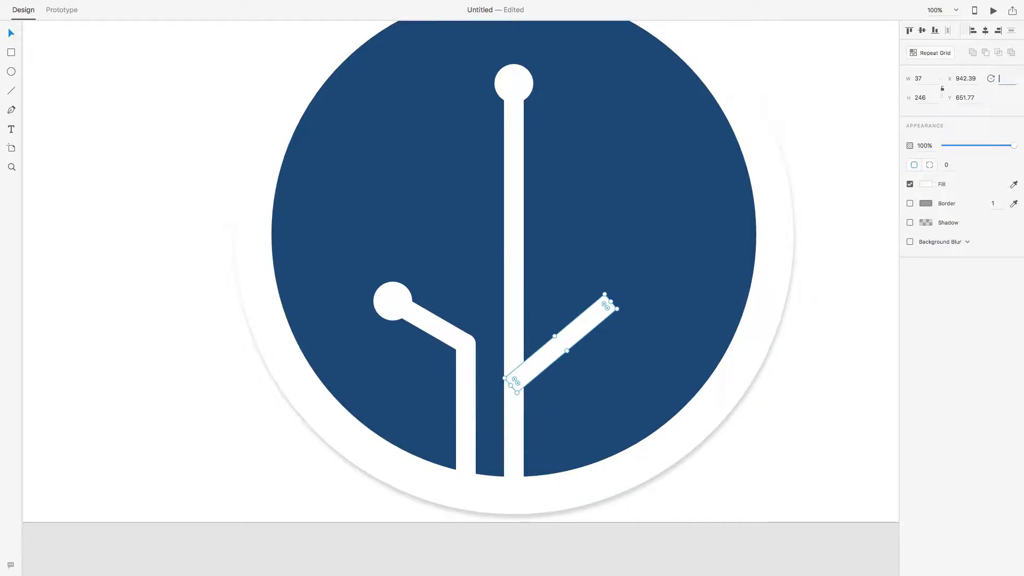
{"action": "type", "text": "55"}
{"action": "key", "text": "Return"}
{"action": "type", "text": "60"}
{"action": "key", "text": "Return"}
{"action": "left_click_drag", "start_coordinate": [593, 331], "coordinate": [596, 347]}
{"action": "key", "text": "Escape"}
Step: Round off the branch's free end with a small white cap circle
{"action": "double_click", "coordinate": [471, 341]}
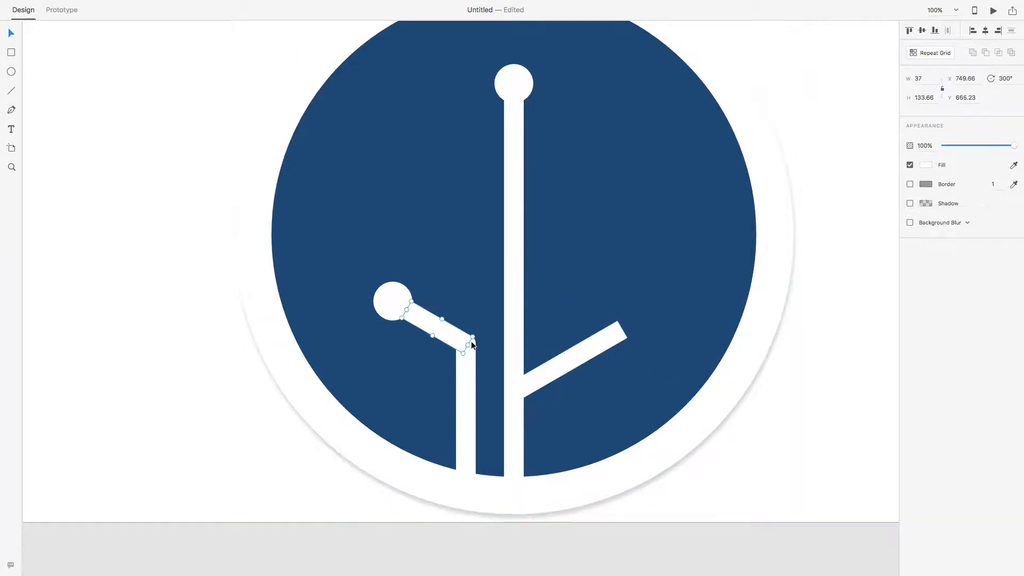
{"action": "left_click_drag", "start_coordinate": [625, 327], "coordinate": [626, 327]}
{"action": "key", "text": "z"}
{"action": "scroll", "coordinate": [558, 287], "scroll_direction": "up", "scroll_amount": 1}
{"action": "key", "text": "super+3"}
{"action": "key", "text": "Escape"}
{"action": "left_click", "coordinate": [175, 247]}
Step: Add a short vertical white bar rising from the branch's rounded end
{"action": "key", "text": "super+1"}
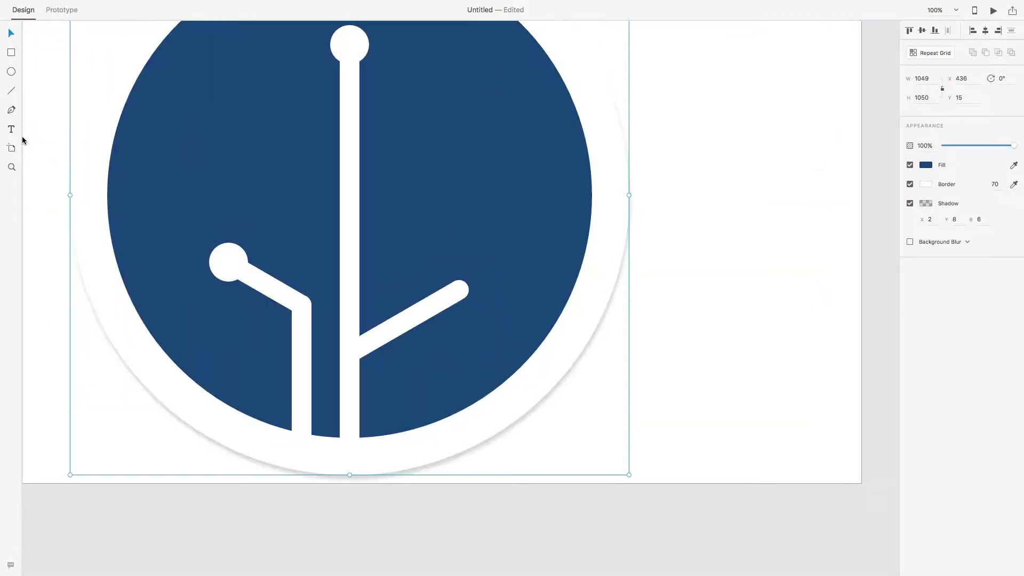
{"action": "double_click", "coordinate": [409, 314]}
{"action": "key", "text": "super+d"}
{"action": "left_click_drag", "start_coordinate": [410, 312], "coordinate": [469, 234]}
{"action": "left_click_drag", "start_coordinate": [533, 199], "coordinate": [469, 161]}
{"action": "left_click_drag", "start_coordinate": [469, 246], "coordinate": [446, 224]}
{"action": "left_click_drag", "start_coordinate": [444, 146], "coordinate": [461, 277]}
{"action": "left_click", "coordinate": [475, 312]}
Step: Copy the node circle onto the top of the short vertical bar
{"action": "left_click", "coordinate": [228, 258]}
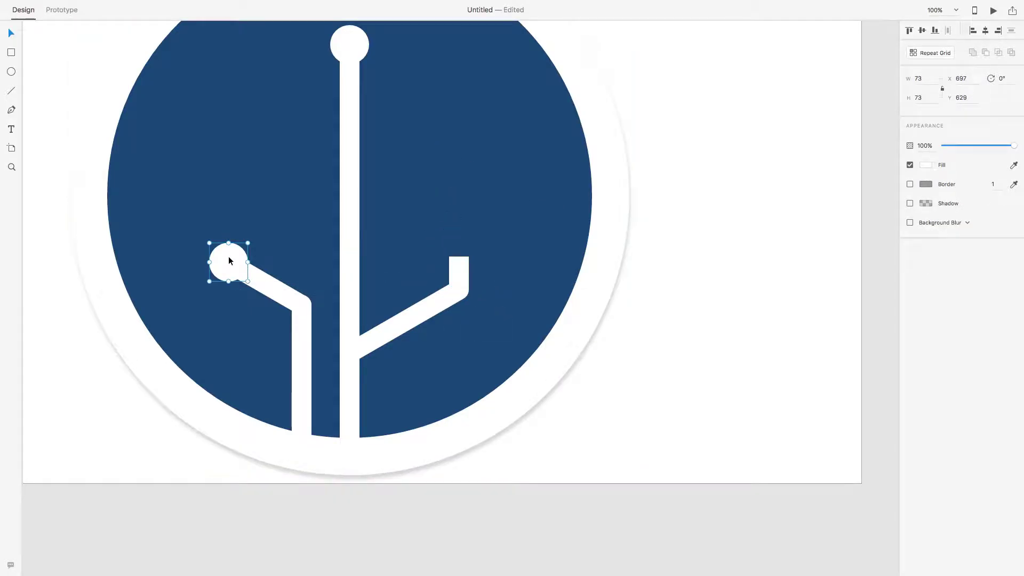
{"action": "key", "text": "super+d"}
{"action": "left_click_drag", "start_coordinate": [228, 258], "coordinate": [458, 245]}
Step: Add a shorter copy of the slanted branch higher on the centre bar, with a 37 × 37 cap circle on its end
{"action": "scroll", "coordinate": [427, 283], "scroll_direction": "up", "scroll_amount": 3}
{"action": "left_click", "coordinate": [337, 297]}
{"action": "left_click", "coordinate": [399, 372]}
{"action": "key", "text": "super+d"}
{"action": "left_click_drag", "start_coordinate": [398, 372], "coordinate": [397, 314]}
{"action": "left_click_drag", "start_coordinate": [459, 330], "coordinate": [400, 313]}
{"action": "key", "text": "super+3"}
{"action": "key", "text": "Delete"}
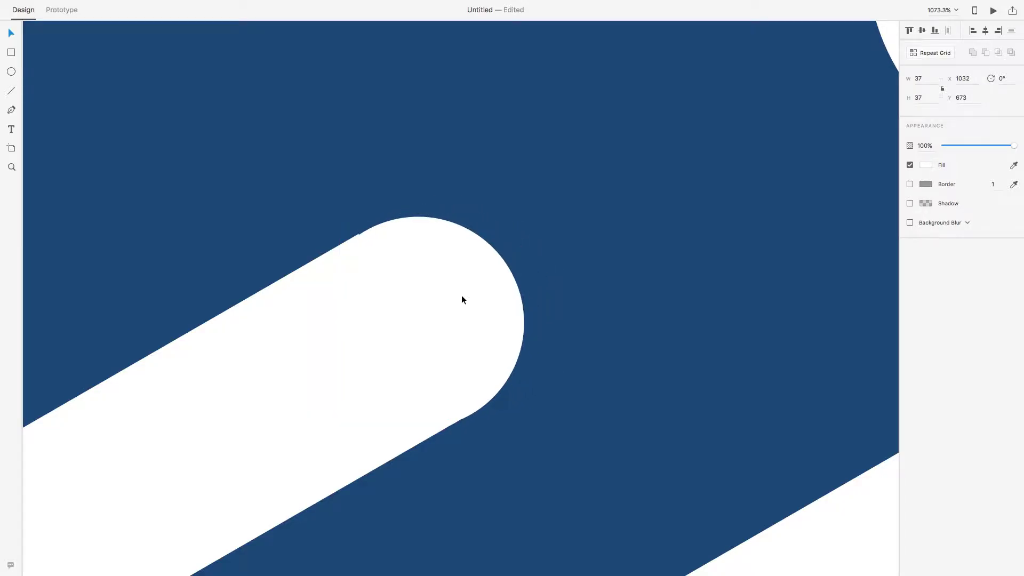
{"action": "left_click", "coordinate": [626, 303]}
Step: Add a vertical white bar about 37 × 128 rising from the upper branch's rounded end
{"action": "key", "text": "super+1"}
{"action": "key", "text": "r"}
{"action": "left_click_drag", "start_coordinate": [442, 312], "coordinate": [458, 240]}
{"action": "left_click_drag", "start_coordinate": [455, 276], "coordinate": [455, 274]}
{"action": "left_click", "coordinate": [508, 238]}
{"action": "left_click", "coordinate": [459, 252]}
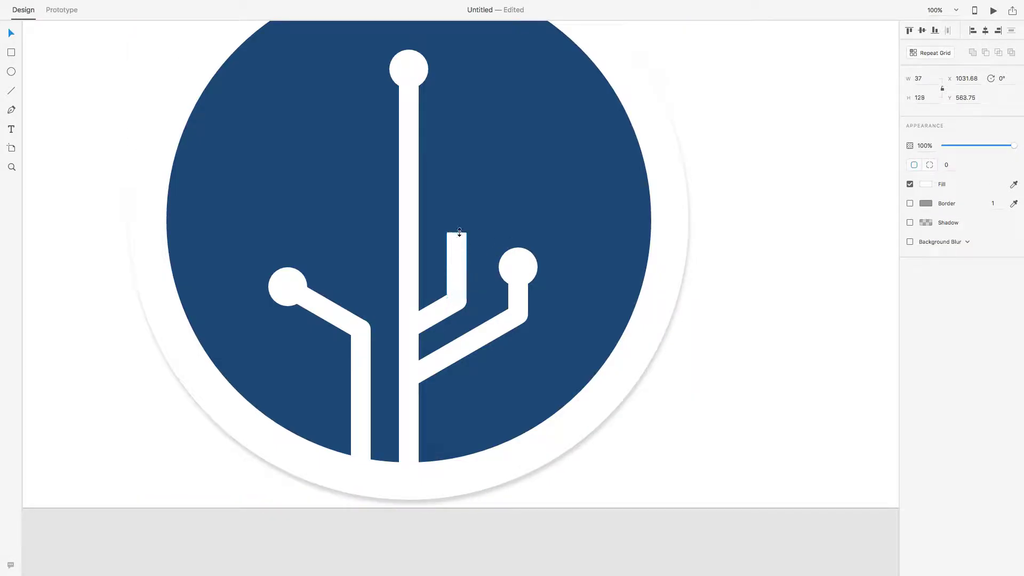
Step: Cap the upper vertical bar with a small circle and extend it with a slanted bar about 37 × 143 at 60°
{"action": "left_click_drag", "start_coordinate": [460, 305], "coordinate": [471, 205]}
{"action": "left_click", "coordinate": [472, 247]}
{"action": "left_click", "coordinate": [452, 265]}
{"action": "left_click", "coordinate": [464, 347]}
{"action": "left_click", "coordinate": [475, 213]}
{"action": "left_click_drag", "start_coordinate": [488, 167], "coordinate": [495, 206]}
{"action": "key", "text": "shift+Right"}
{"action": "key", "text": "shift+Right"}
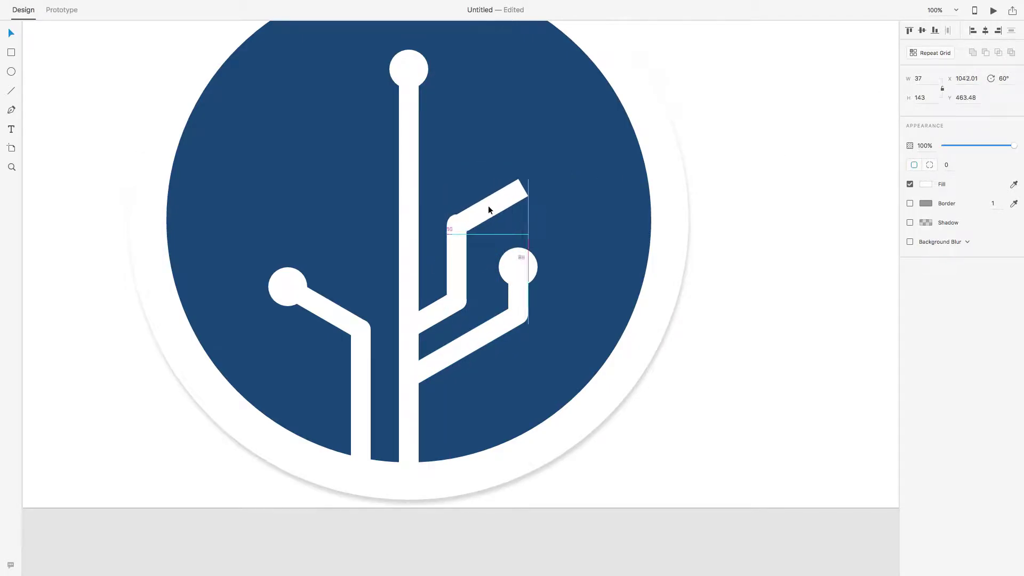
{"action": "left_click", "coordinate": [567, 243]}
Step: Adjust the shapes at the upper vertical bar's bend to smooth its outer corner
{"action": "left_click_drag", "start_coordinate": [420, 190], "coordinate": [511, 247]}
{"action": "left_click", "coordinate": [330, 289]}
{"action": "double_click", "coordinate": [330, 290]}
{"action": "left_click", "coordinate": [292, 364]}
{"action": "left_click_drag", "start_coordinate": [299, 339], "coordinate": [296, 336]}
{"action": "key", "text": "Escape"}
{"action": "scroll", "coordinate": [535, 370], "scroll_direction": "down", "scroll_amount": 2}
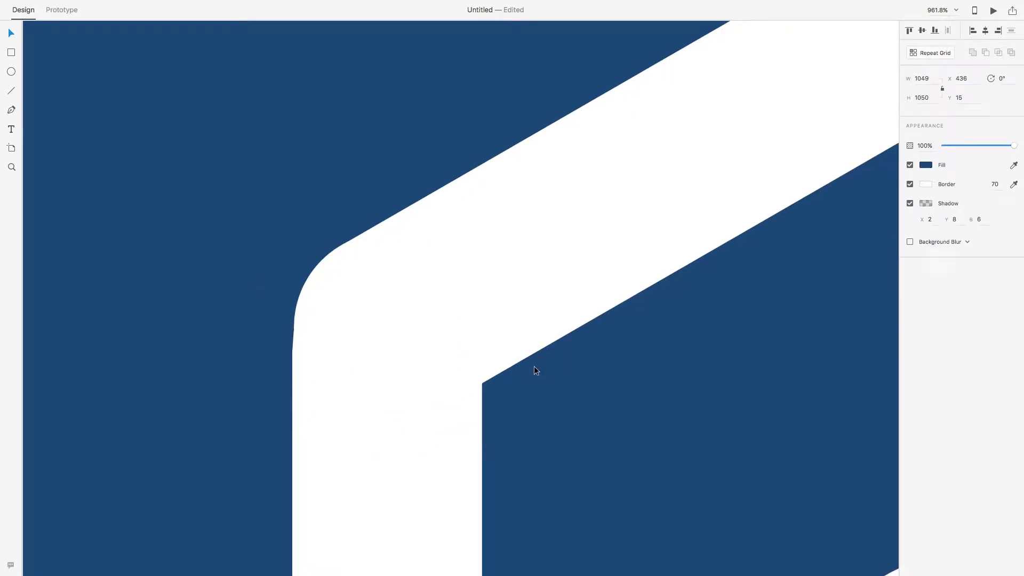
Step: Round off the free end of the upper slanted bar with a copy of the small cap circle
{"action": "key", "text": "super+1"}
{"action": "left_click", "coordinate": [516, 263]}
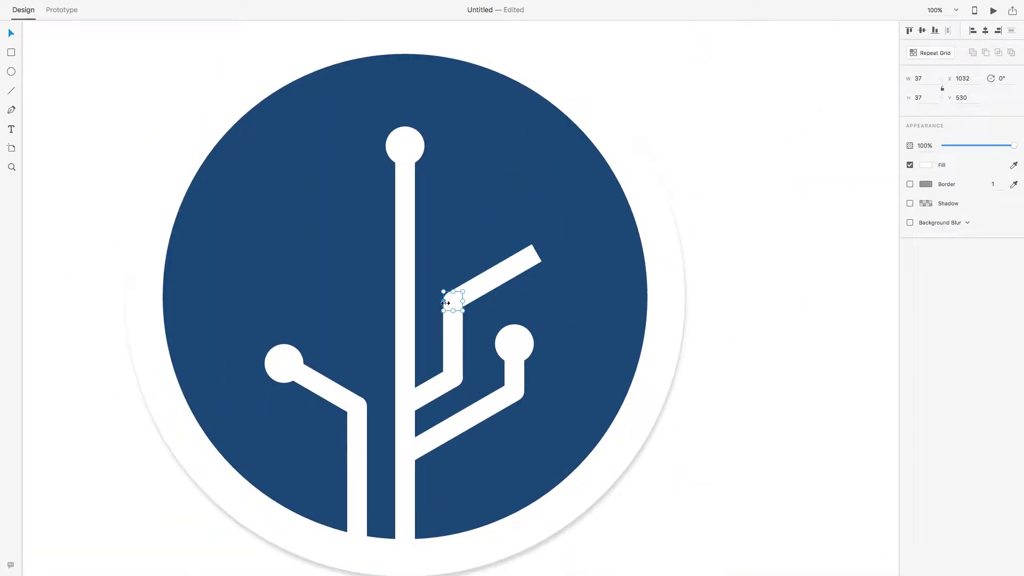
{"action": "left_click_drag", "start_coordinate": [536, 252], "coordinate": [586, 303]}
{"action": "key", "text": "z"}
{"action": "left_click", "coordinate": [12, 34]}
{"action": "key", "text": "super+0"}
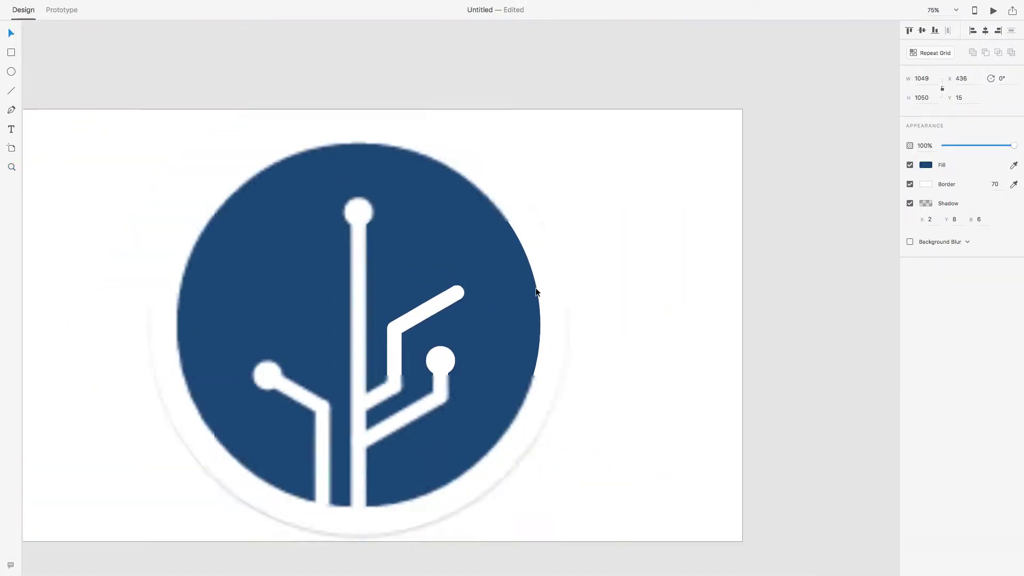
Step: Copy the short slanted bar beside the trunk to the upper slanted bar's free end, rotated to 0° as a short upright
{"action": "left_click", "coordinate": [373, 398]}
{"action": "left_click_drag", "start_coordinate": [373, 397], "coordinate": [465, 289]}
{"action": "left_click", "coordinate": [1004, 78]}
{"action": "type", "text": "0"}
{"action": "key", "text": "Return"}
{"action": "left_click_drag", "start_coordinate": [463, 290], "coordinate": [459, 289]}
{"action": "left_click", "coordinate": [459, 274]}
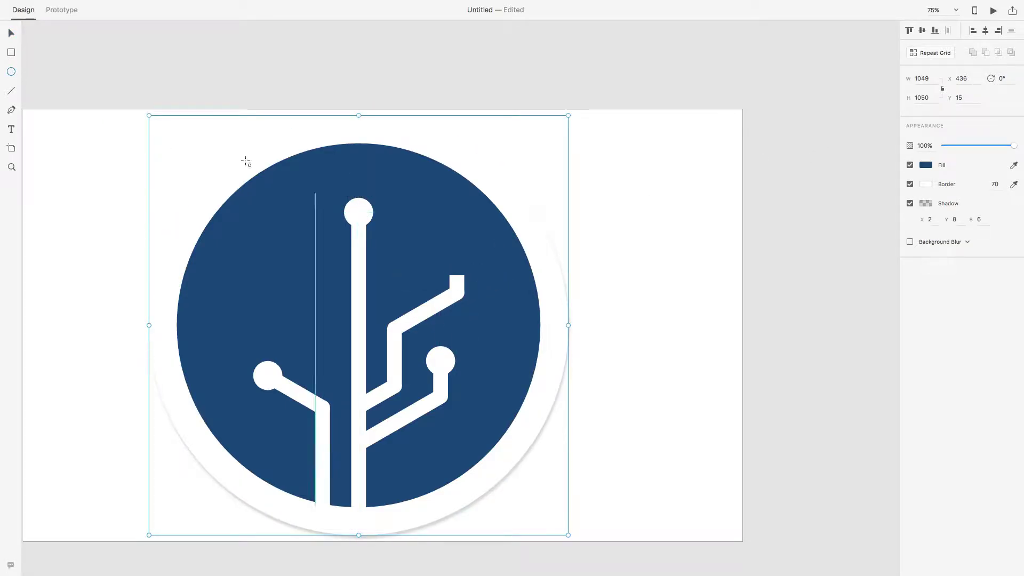
Step: Cap the new short upright with a copy of the large node circle
{"action": "left_click", "coordinate": [265, 374]}
{"action": "left_click_drag", "start_coordinate": [266, 375], "coordinate": [456, 268]}
{"action": "left_click", "coordinate": [505, 289]}
Step: Duplicate the branch's 60° slanted bar higher up so it grows from the right side of the central trunk
{"action": "left_click", "coordinate": [430, 317]}
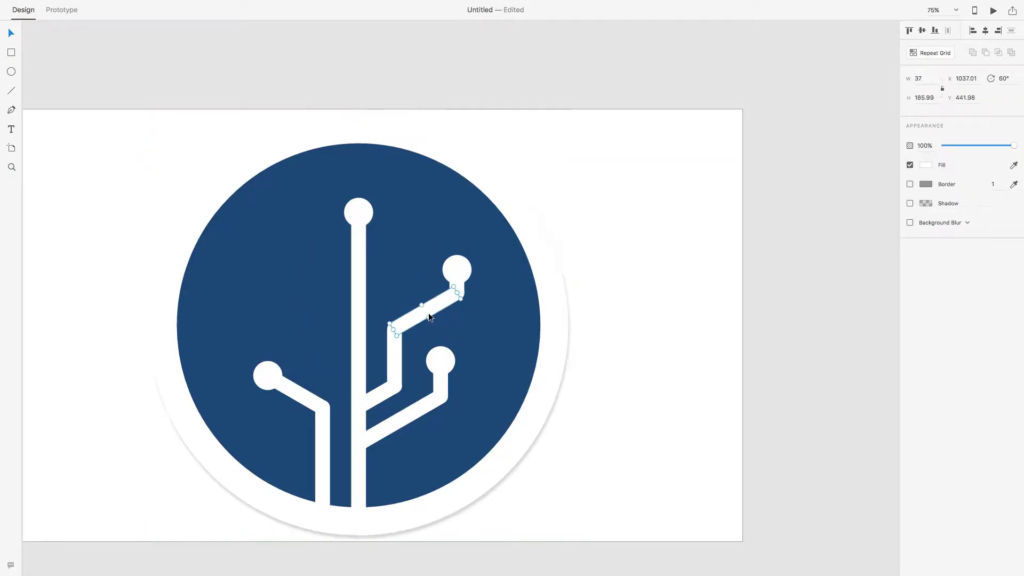
{"action": "left_click_drag", "start_coordinate": [429, 316], "coordinate": [398, 269]}
{"action": "left_click", "coordinate": [452, 233]}
Step: Round off the free end of the topmost slanted bar with a 37 × 37 copy of the small cap circle
{"action": "left_click", "coordinate": [371, 210]}
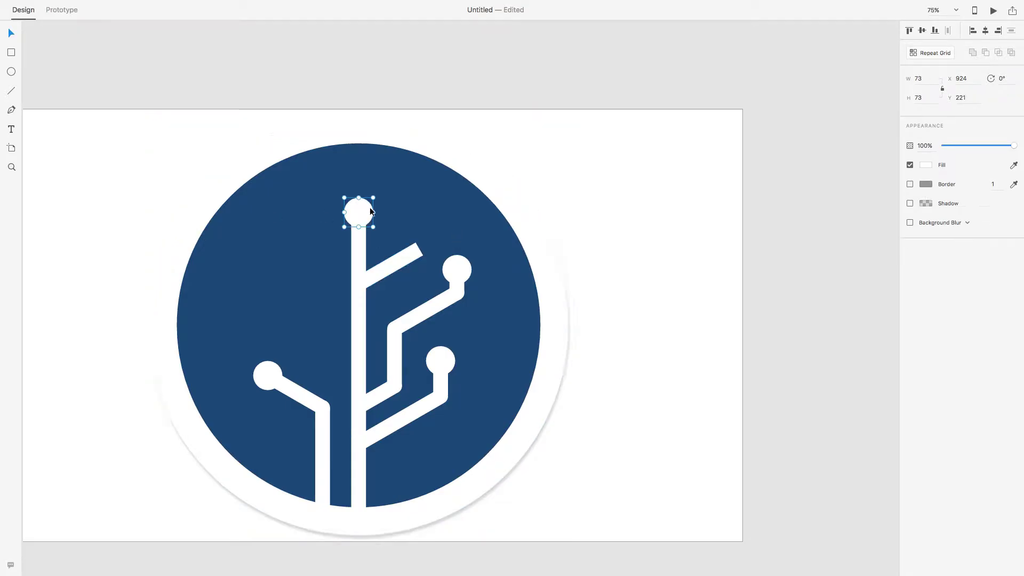
{"action": "left_click_drag", "start_coordinate": [461, 294], "coordinate": [423, 251]}
{"action": "key", "text": "super+3"}
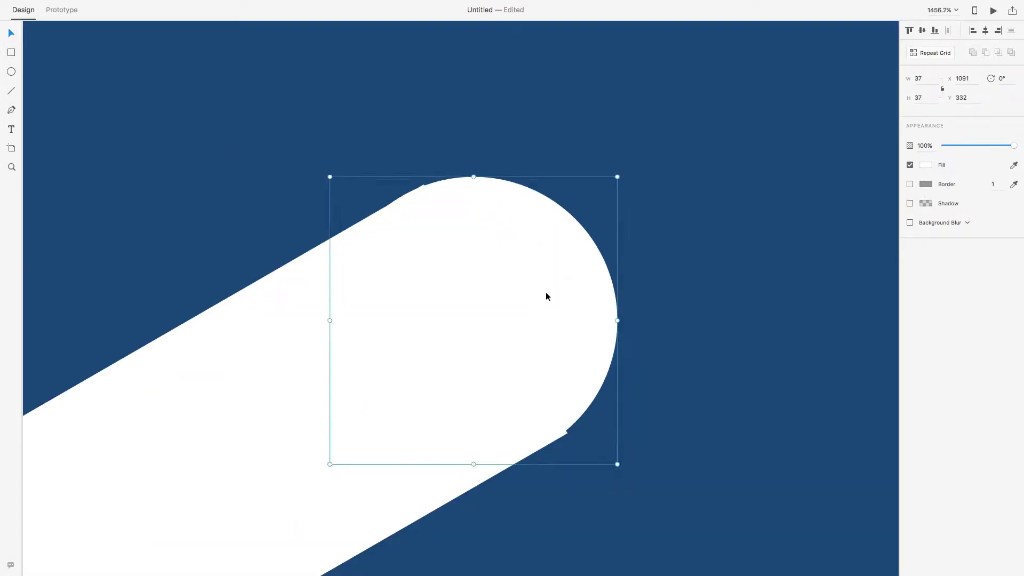
{"action": "scroll", "coordinate": [552, 289], "scroll_direction": "down", "scroll_amount": 2}
{"action": "left_click", "coordinate": [735, 361]}
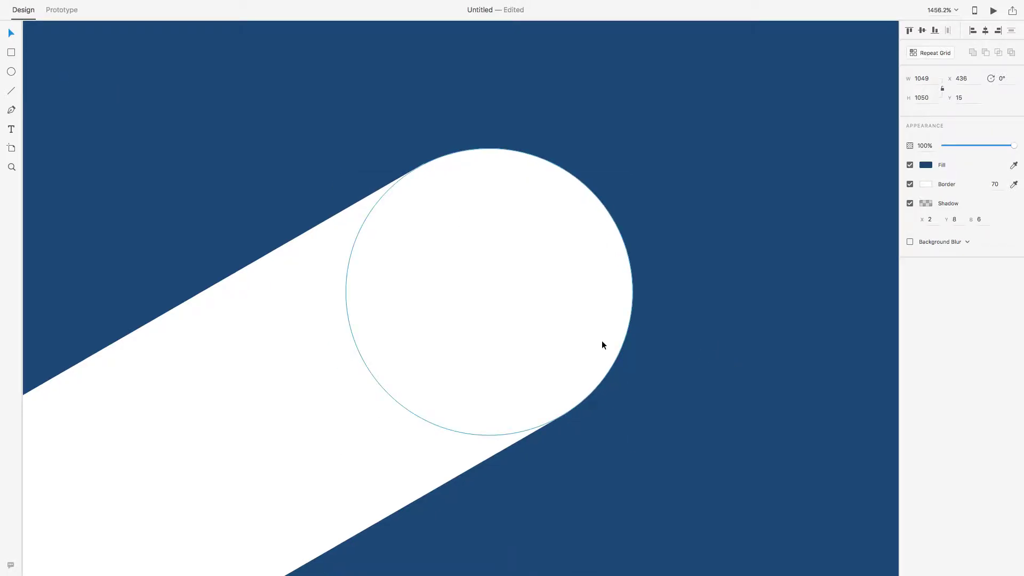
{"action": "scroll", "coordinate": [601, 340], "scroll_direction": "down", "scroll_amount": 6}
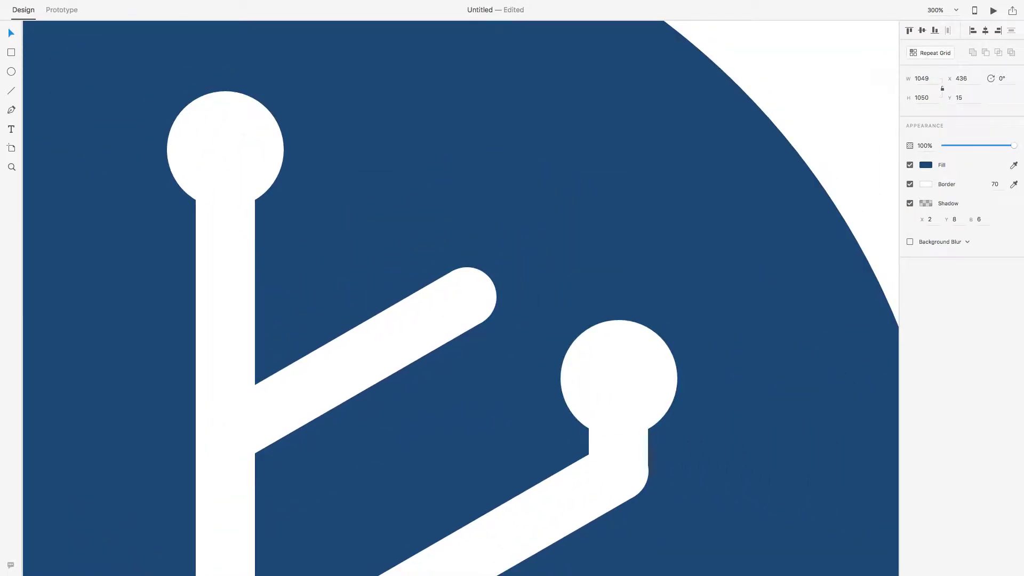
{"action": "scroll", "coordinate": [464, 279], "scroll_direction": "down", "scroll_amount": 1}
{"action": "key", "text": "super+1"}
Step: Copy the short slanted bar to the topmost branch's rounded end, rotated to 0° and shortened to about 37 × 61
{"action": "left_click", "coordinate": [407, 481]}
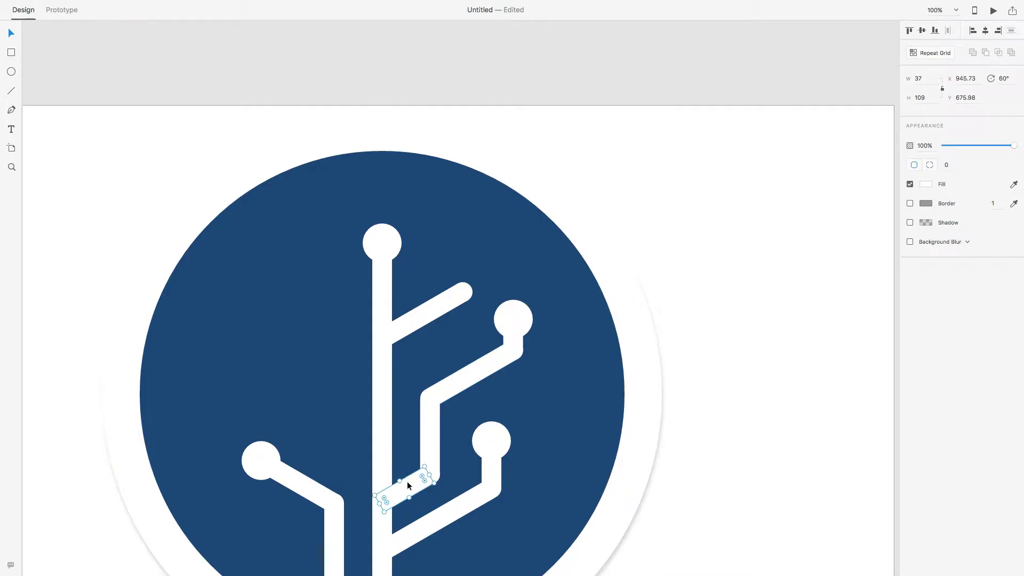
{"action": "left_click_drag", "start_coordinate": [407, 481], "coordinate": [631, 178]}
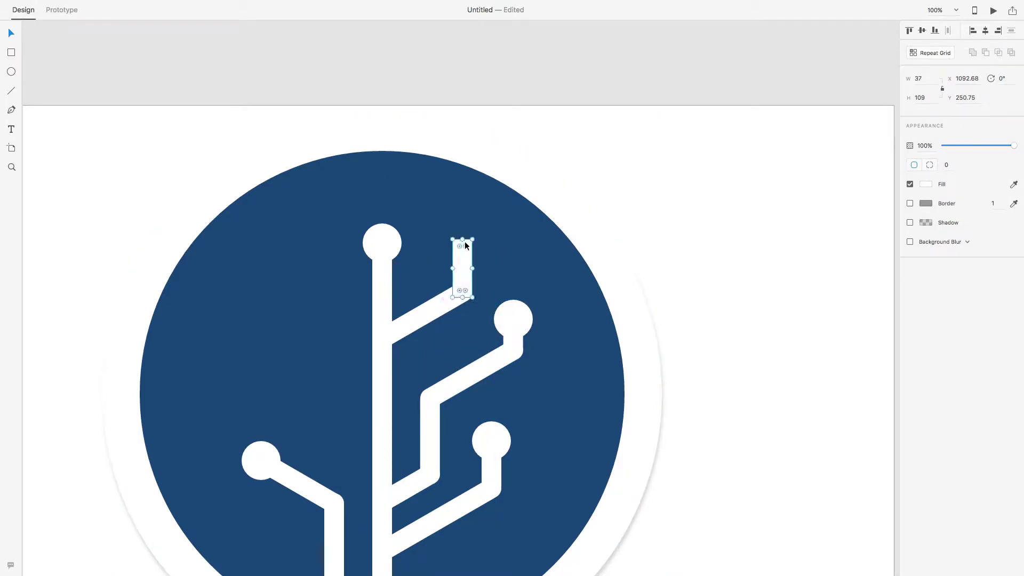
{"action": "left_click_drag", "start_coordinate": [465, 244], "coordinate": [493, 306]}
{"action": "left_click", "coordinate": [494, 282]}
Step: Extend the topmost branch's vertical bar downward to a height of 62 so it overlaps the rounded bend
{"action": "key", "text": "z"}
{"action": "left_click", "coordinate": [377, 89]}
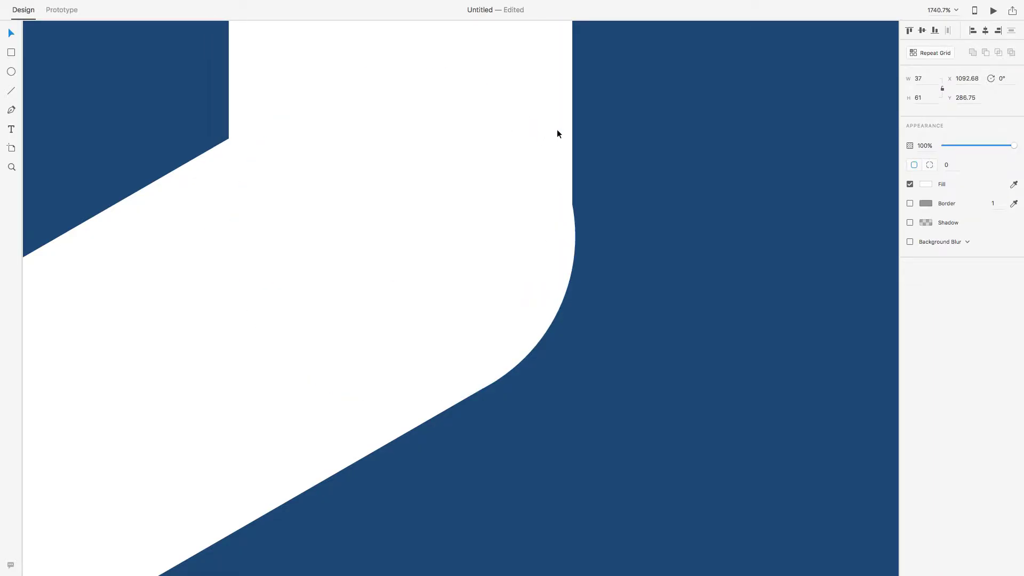
{"action": "left_click", "coordinate": [548, 164]}
{"action": "key", "text": "super+minus"}
{"action": "key", "text": "super+minus"}
{"action": "key", "text": "super+minus"}
{"action": "key", "text": "super+minus"}
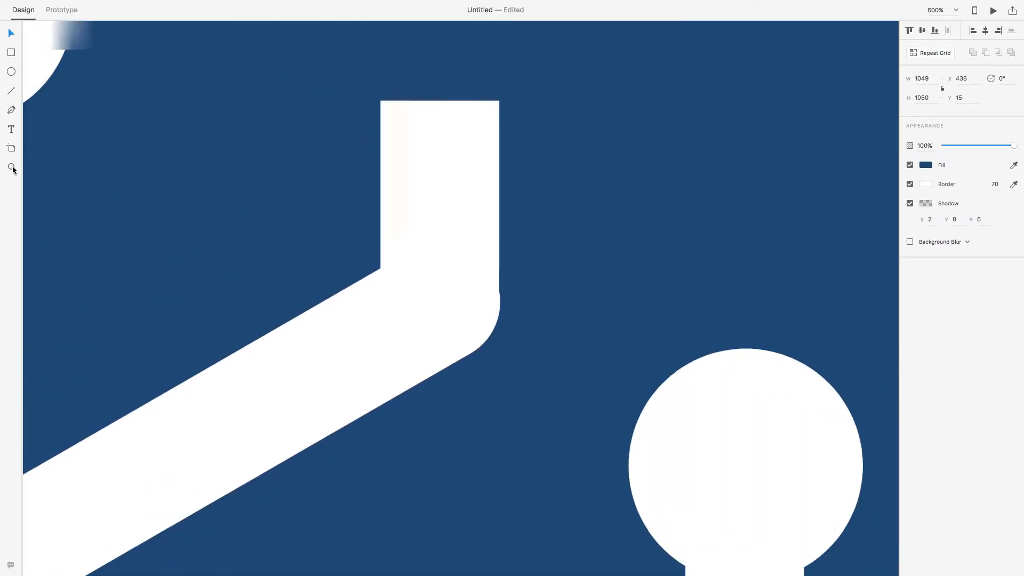
{"action": "left_click", "coordinate": [478, 312]}
{"action": "left_click", "coordinate": [579, 327]}
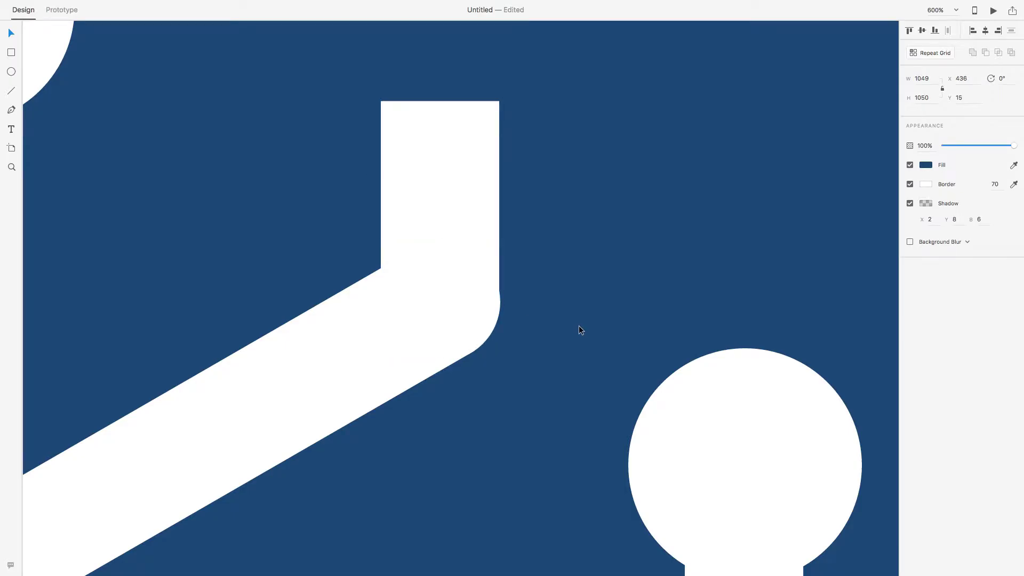
{"action": "key", "text": "super+0"}
{"action": "scroll", "coordinate": [578, 325], "scroll_direction": "up", "scroll_amount": 10}
{"action": "left_click", "coordinate": [625, 363]}
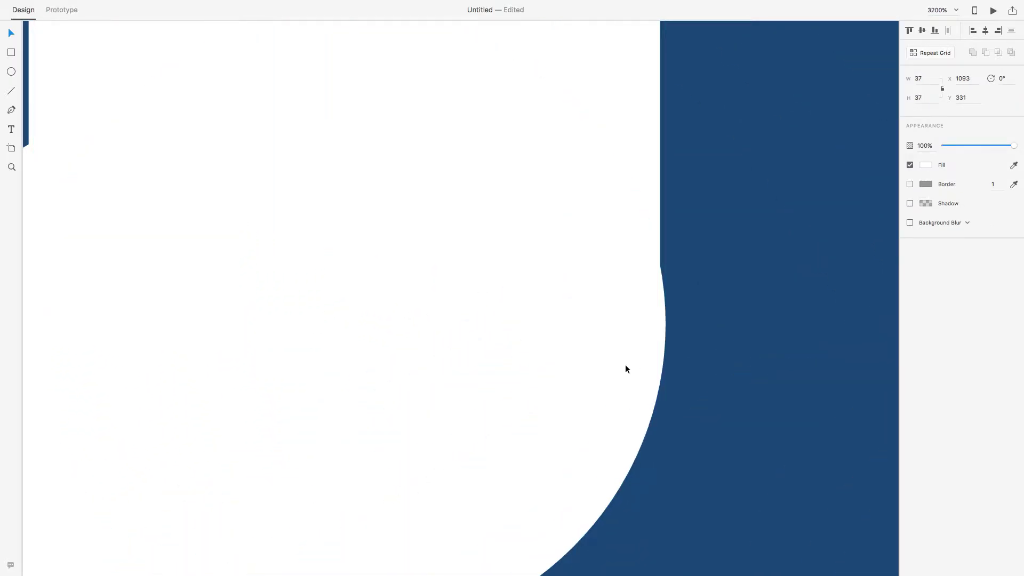
{"action": "scroll", "coordinate": [625, 366], "scroll_direction": "down", "scroll_amount": 3}
{"action": "left_click", "coordinate": [659, 189]}
{"action": "left_click_drag", "start_coordinate": [659, 189], "coordinate": [660, 206]}
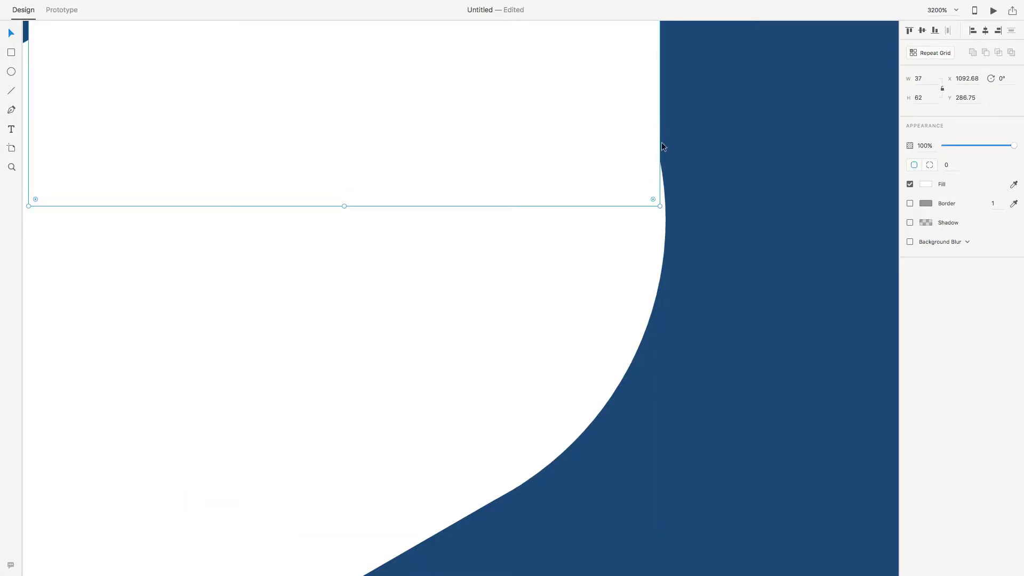
Step: Reshape the vertical bar's lower outer corner so its edge runs smoothly into the rounded cap
{"action": "double_click", "coordinate": [661, 270]}
{"action": "left_click_drag", "start_coordinate": [660, 270], "coordinate": [665, 334]}
{"action": "left_click", "coordinate": [674, 328]}
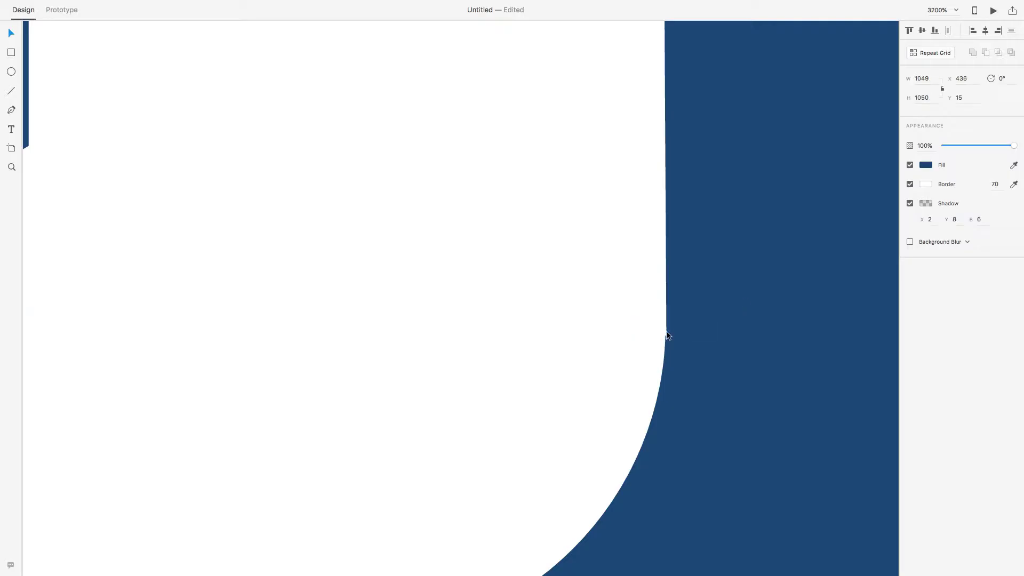
{"action": "double_click", "coordinate": [663, 326]}
{"action": "left_click", "coordinate": [666, 315]}
{"action": "left_click_drag", "start_coordinate": [667, 315], "coordinate": [661, 339]}
{"action": "key", "text": "Escape"}
{"action": "scroll", "coordinate": [460, 226], "scroll_direction": "down", "scroll_amount": 10}
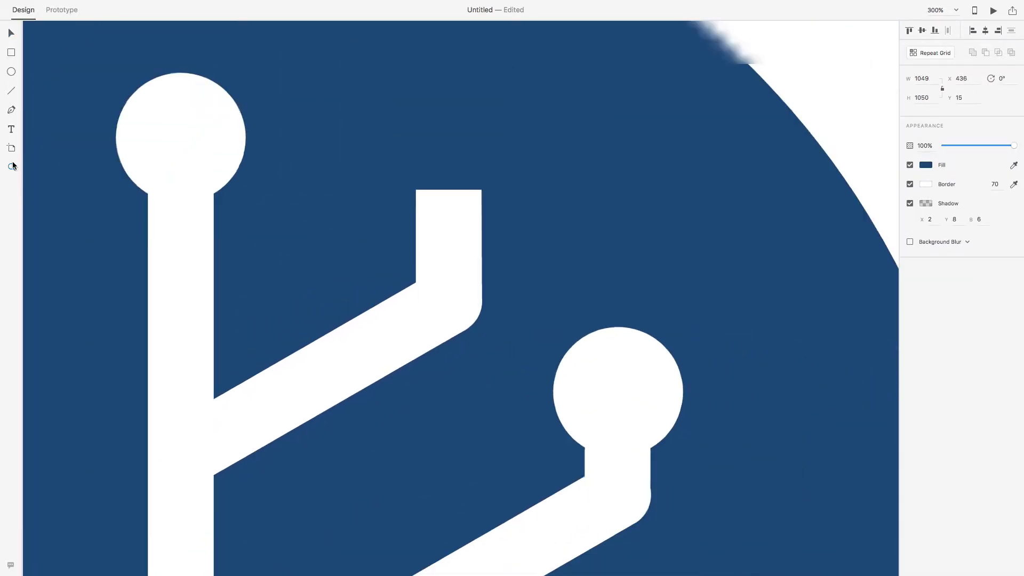
Step: Finish the topmost right branch with a 73 × 73 copy of the node circle centered on its vertical bar
{"action": "left_click_drag", "start_coordinate": [454, 233], "coordinate": [454, 239]}
{"action": "left_click", "coordinate": [293, 195]}
{"action": "left_click_drag", "start_coordinate": [293, 195], "coordinate": [454, 226]}
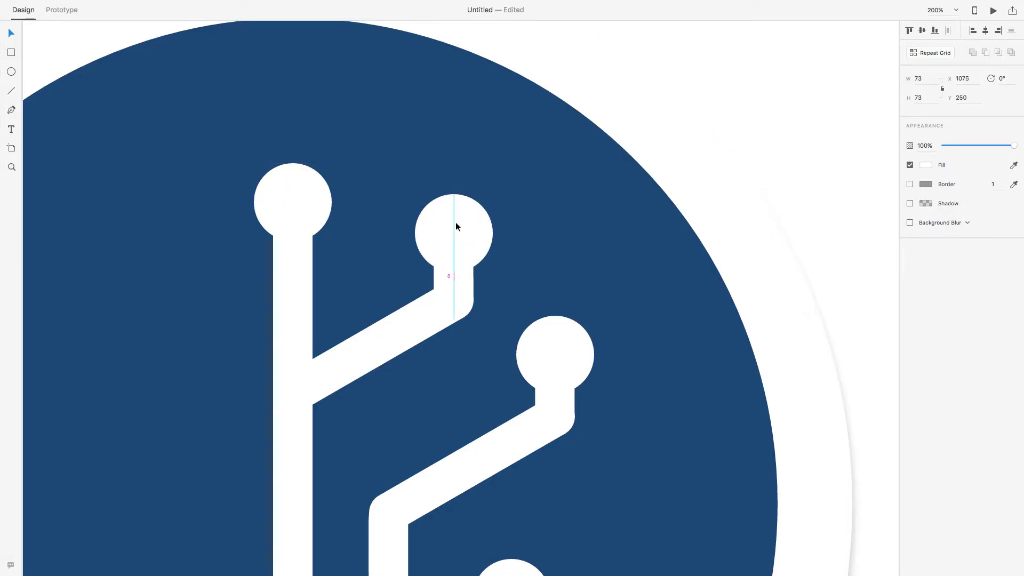
Step: Raise the node circle at the top of the central trunk slightly
{"action": "mouse_move", "coordinate": [309, 200]}
{"action": "left_mouse_down"}
{"action": "mouse_move", "coordinate": [287, 180]}
{"action": "mouse_move", "coordinate": [292, 164]}
{"action": "mouse_move", "coordinate": [295, 197]}
{"action": "left_mouse_up"}
{"action": "left_click", "coordinate": [293, 204]}
{"action": "scroll", "coordinate": [376, 242], "scroll_direction": "down", "scroll_amount": 5}
{"action": "left_click", "coordinate": [376, 242]}
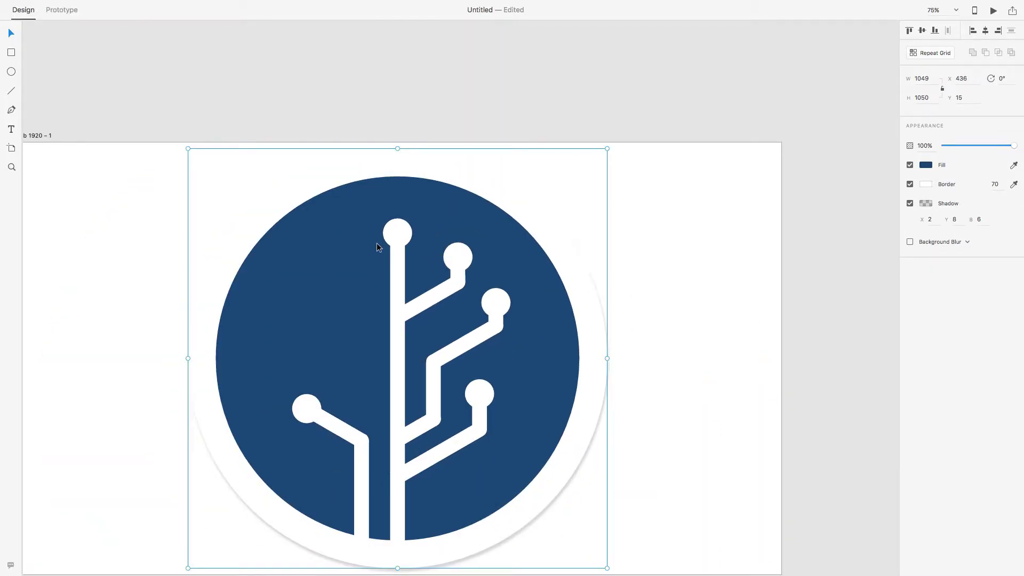
{"action": "scroll", "coordinate": [376, 247], "scroll_direction": "down", "scroll_amount": 2}
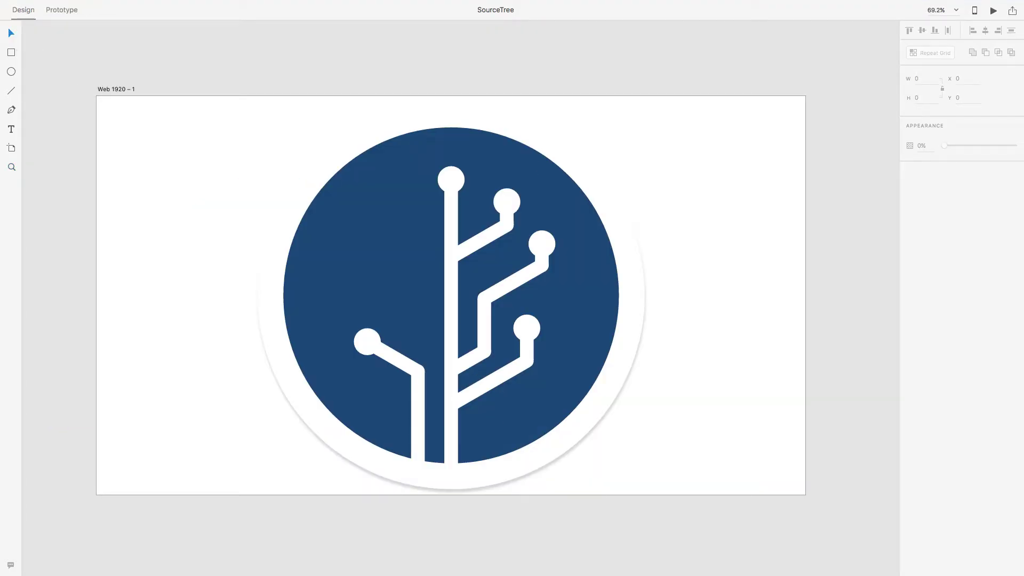
Step: Place a copied white bar about 37 × 246 on the left side of the trunk, rotated to -60°
{"action": "left_click", "coordinate": [485, 327]}
{"action": "left_click_drag", "start_coordinate": [485, 327], "coordinate": [426, 330]}
{"action": "type", "text": "-60"}
{"action": "key", "text": "Return"}
{"action": "left_click", "coordinate": [429, 305]}
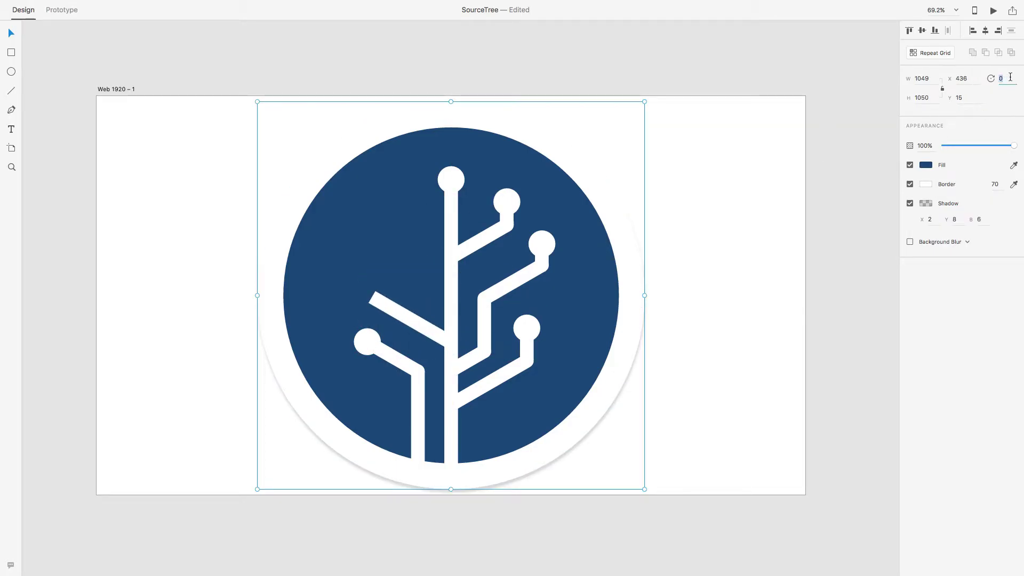
Step: Set the rotation of the new left slanted bar to -65°
{"action": "left_click", "coordinate": [408, 318]}
{"action": "type", "text": "-"}
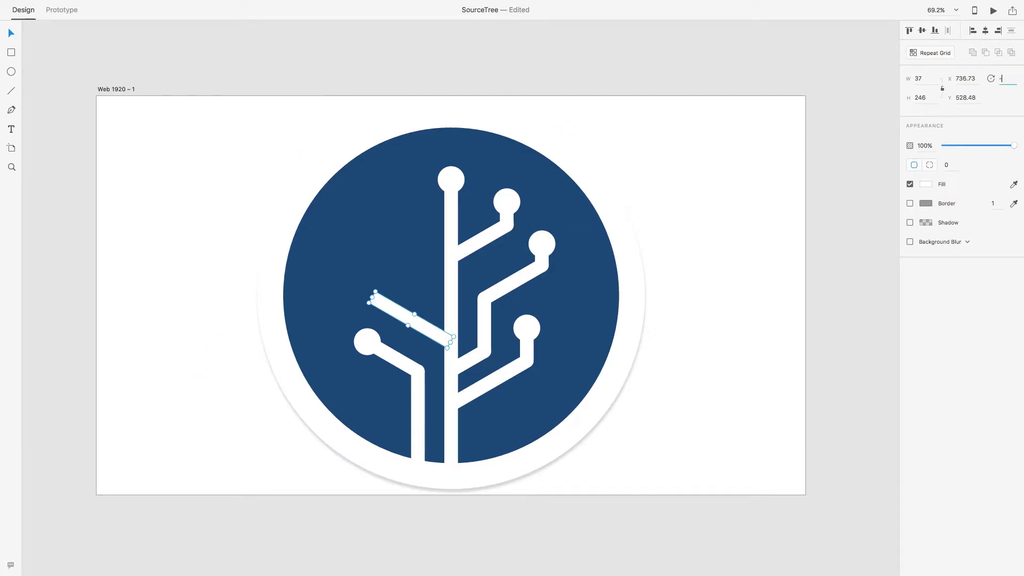
{"action": "type", "text": "65"}
{"action": "key", "text": "Return"}
{"action": "left_click", "coordinate": [414, 290]}
{"action": "type", "text": "0"}
{"action": "key", "text": "Return"}
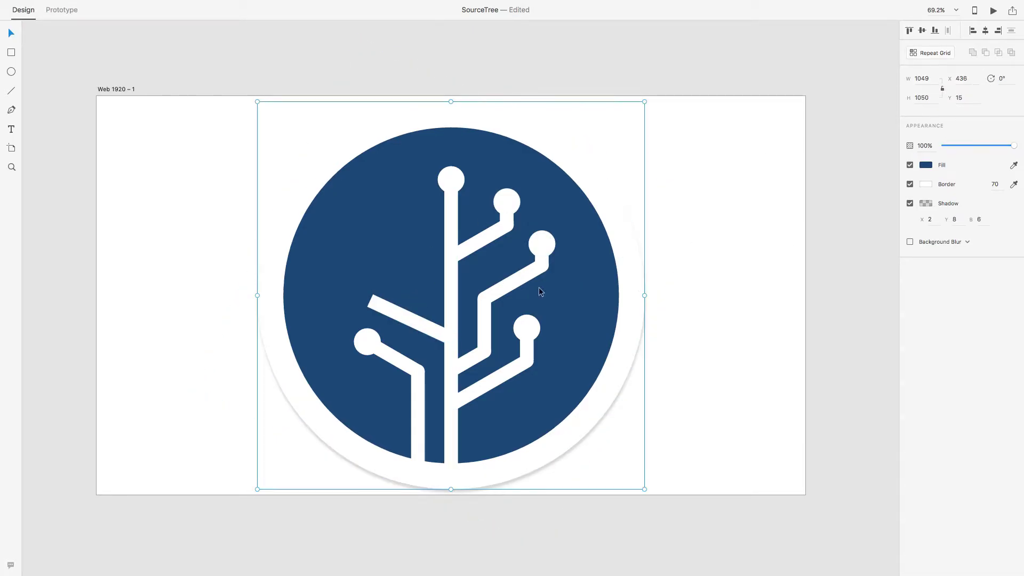
Step: Round off the left slanted bar's free end with a 37 × 37 copy of the small cap circle
{"action": "left_click_drag", "start_coordinate": [482, 297], "coordinate": [368, 301]}
{"action": "key", "text": "super+3"}
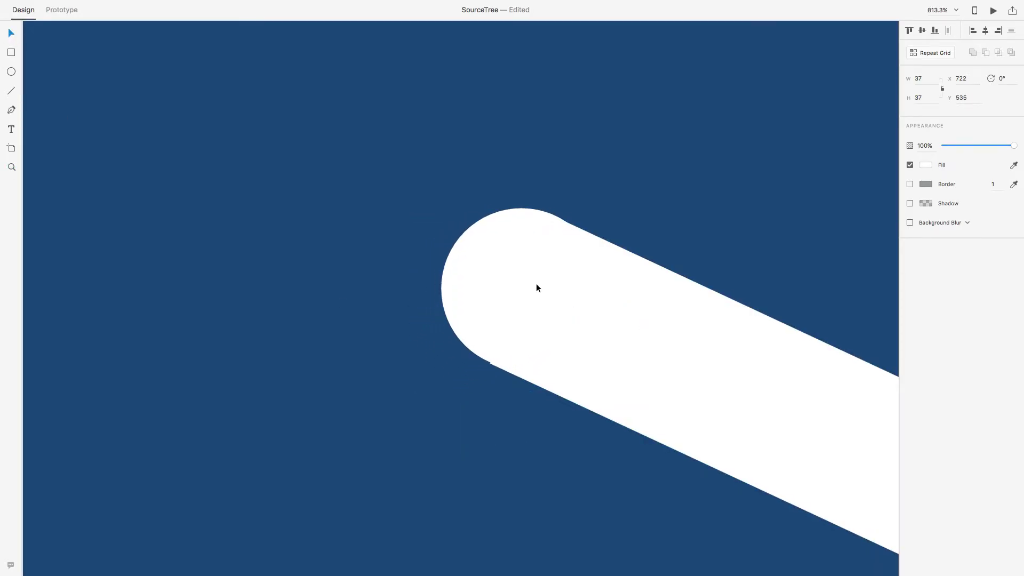
{"action": "left_click", "coordinate": [536, 284]}
{"action": "key", "text": "super+1"}
Step: Duplicate the left slanted bar, rotate it to 0° and place it as a 37 × 78 upright on the rounded end
{"action": "left_click_drag", "start_coordinate": [520, 330], "coordinate": [477, 251]}
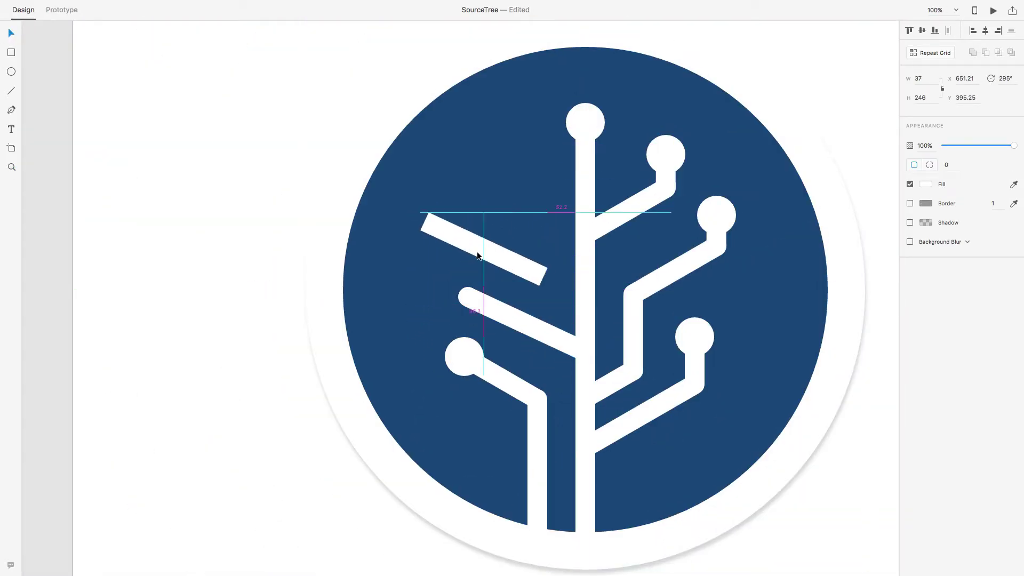
{"action": "type", "text": "0"}
{"action": "key", "text": "Return"}
{"action": "left_click_drag", "start_coordinate": [484, 182], "coordinate": [473, 274]}
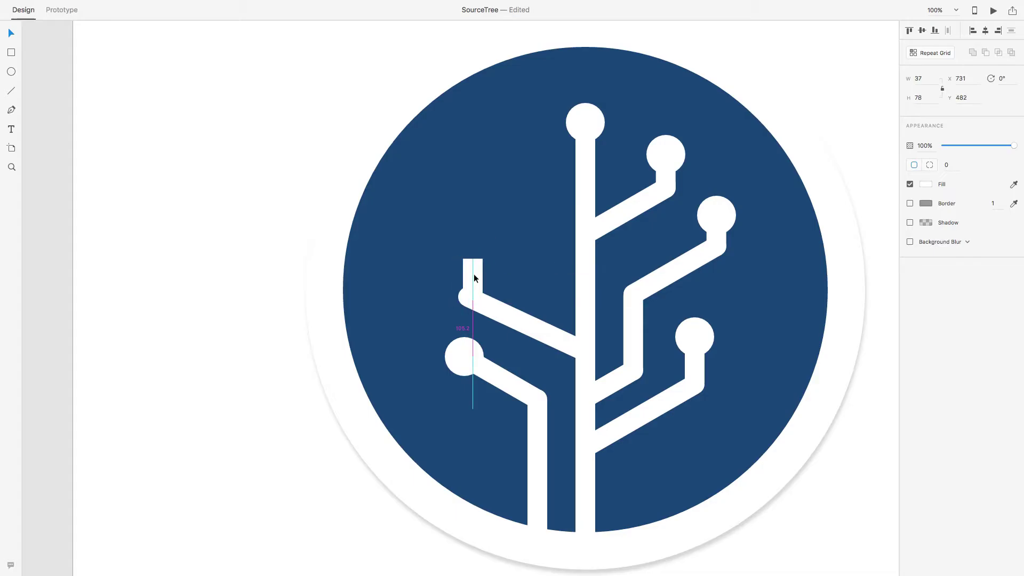
{"action": "left_click", "coordinate": [507, 272]}
Step: Top the left upright with a small cap circle and a 37 × 78 bar rotated to 295°
{"action": "left_click_drag", "start_coordinate": [628, 297], "coordinate": [449, 245]}
{"action": "left_click", "coordinate": [464, 260]}
{"action": "left_click", "coordinate": [467, 283]}
{"action": "left_click", "coordinate": [513, 254]}
{"action": "left_click", "coordinate": [450, 245]}
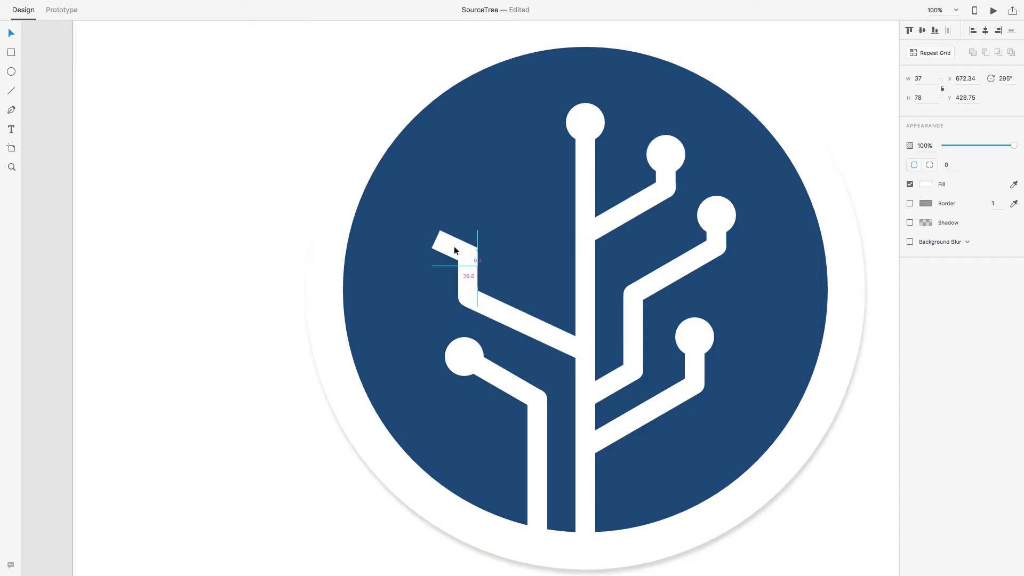
Step: Align the left branch's short slanted bar with its rounded bend and end it with a copied node circle
{"action": "key", "text": "z"}
{"action": "left_click_drag", "start_coordinate": [424, 217], "coordinate": [528, 320]}
{"action": "left_click_drag", "start_coordinate": [401, 233], "coordinate": [390, 230]}
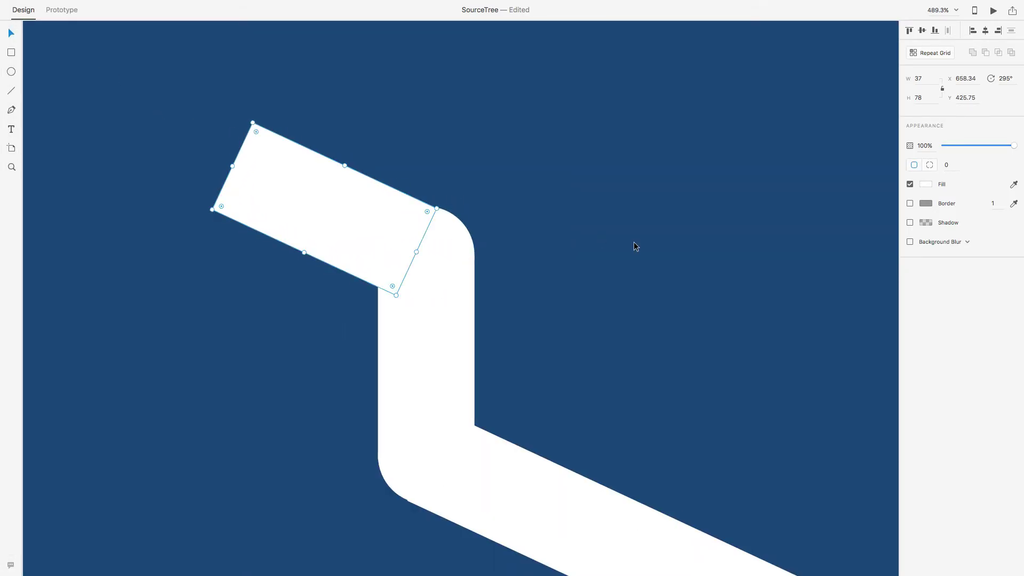
{"action": "left_click", "coordinate": [601, 240]}
{"action": "key", "text": "super+0"}
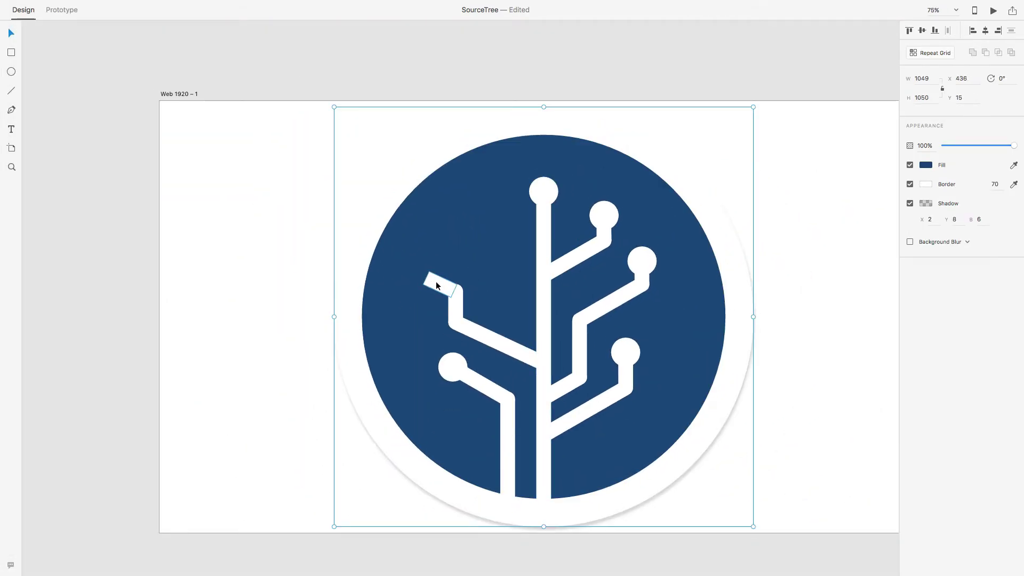
{"action": "left_click", "coordinate": [550, 188]}
{"action": "left_click_drag", "start_coordinate": [550, 187], "coordinate": [426, 273]}
Step: Add another 295° slanted bar about 37 × 110 higher up on the left side of the trunk
{"action": "left_click", "coordinate": [510, 341]}
{"action": "double_click", "coordinate": [511, 337]}
{"action": "left_click_drag", "start_coordinate": [511, 337], "coordinate": [504, 277]}
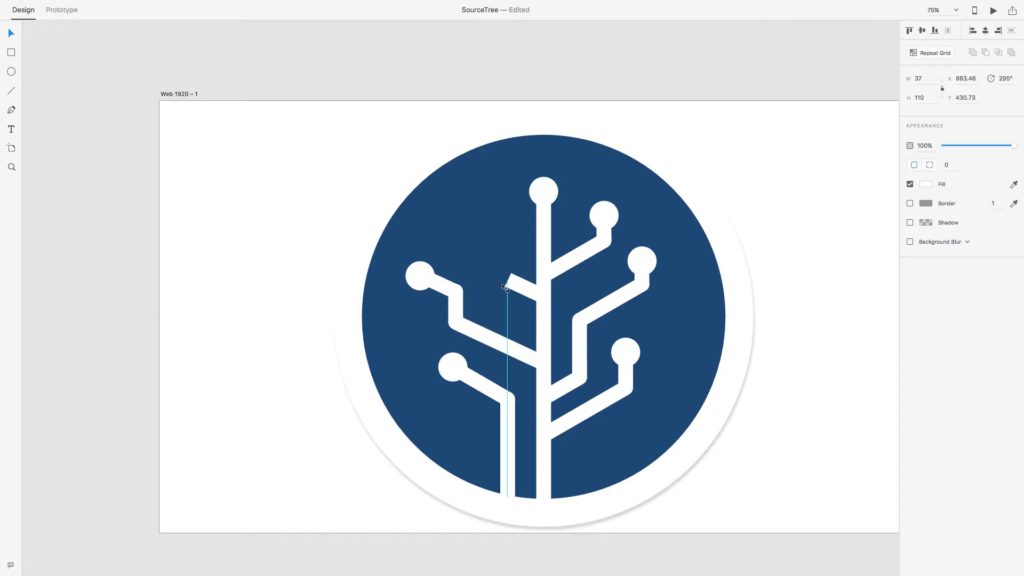
Step: Round off the free end of the upper-left slanted bar with a copy of the small cap circle
{"action": "left_click", "coordinate": [600, 238]}
{"action": "double_click", "coordinate": [606, 244]}
{"action": "left_click_drag", "start_coordinate": [606, 245], "coordinate": [499, 277]}
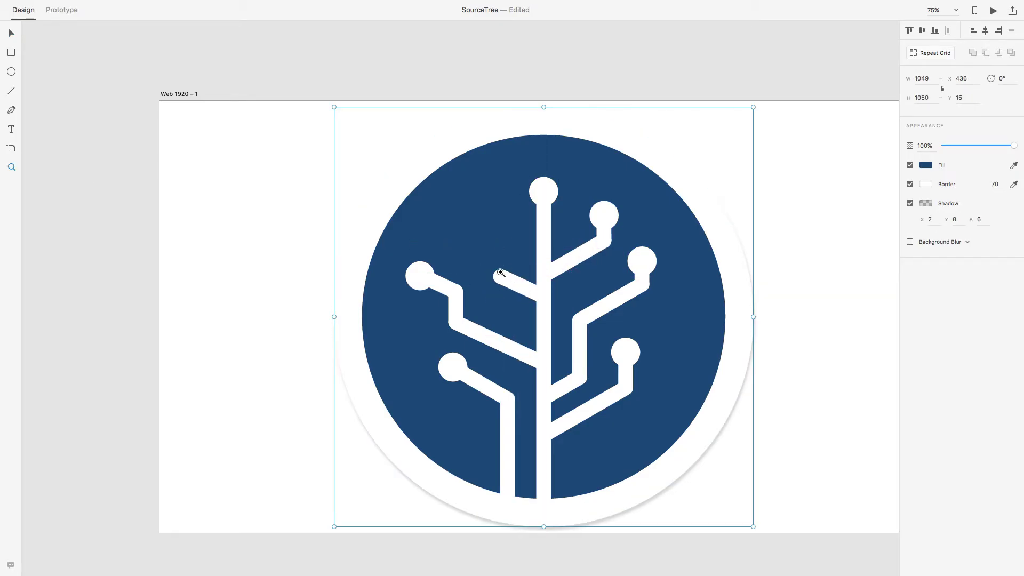
{"action": "key", "text": "super+3"}
{"action": "key", "text": "super+0"}
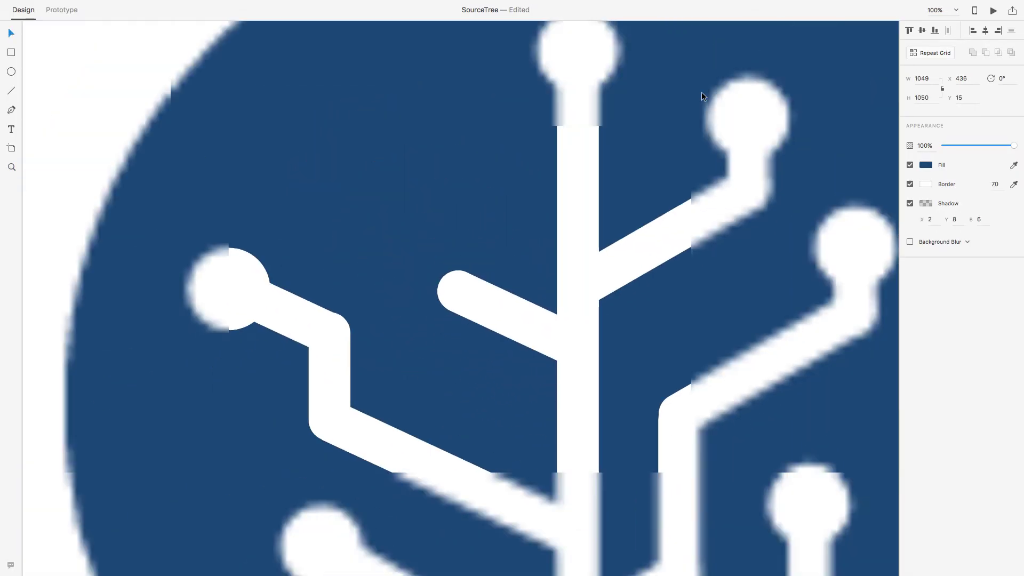
Step: Copy the upper-left slanted bar, rotate it to 0° and stand it upright, about 37 × 89, on the rounded end
{"action": "double_click", "coordinate": [472, 303]}
{"action": "left_click", "coordinate": [1016, 80]}
{"action": "type", "text": "0"}
{"action": "key", "text": "Return"}
{"action": "left_click_drag", "start_coordinate": [453, 280], "coordinate": [483, 284]}
{"action": "left_click", "coordinate": [487, 279]}
Step: Add a short copied bar above the upper-left upright and set its rotation to 295°
{"action": "double_click", "coordinate": [461, 253]}
{"action": "left_click", "coordinate": [463, 277]}
{"action": "double_click", "coordinate": [462, 278]}
{"action": "left_click", "coordinate": [1006, 78]}
{"action": "type", "text": "295"}
{"action": "key", "text": "Return"}
Step: Align the small cap circle with the top of the upper-left upright
{"action": "key", "text": "z"}
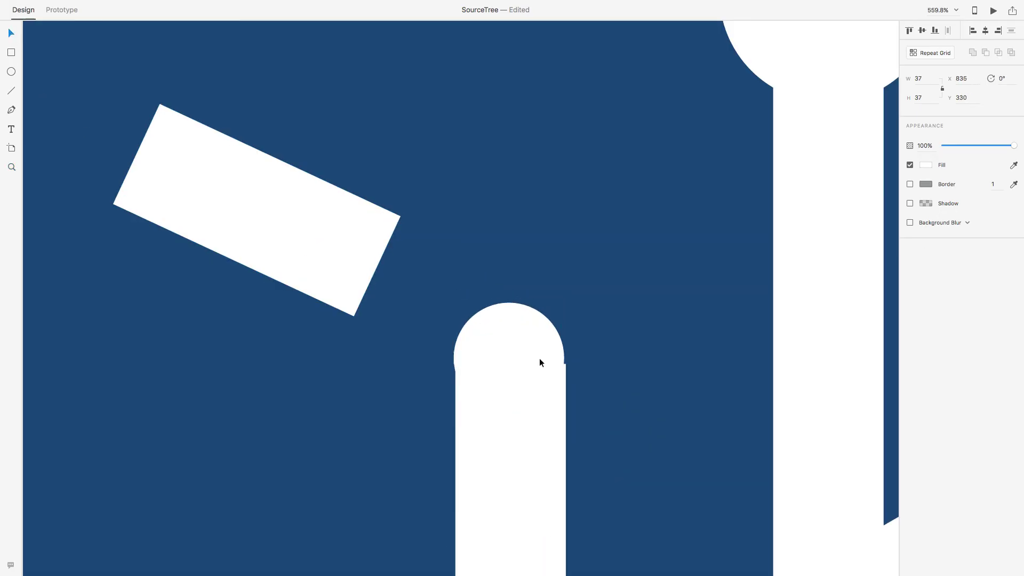
{"action": "key", "text": "v"}
{"action": "left_click", "coordinate": [540, 362]}
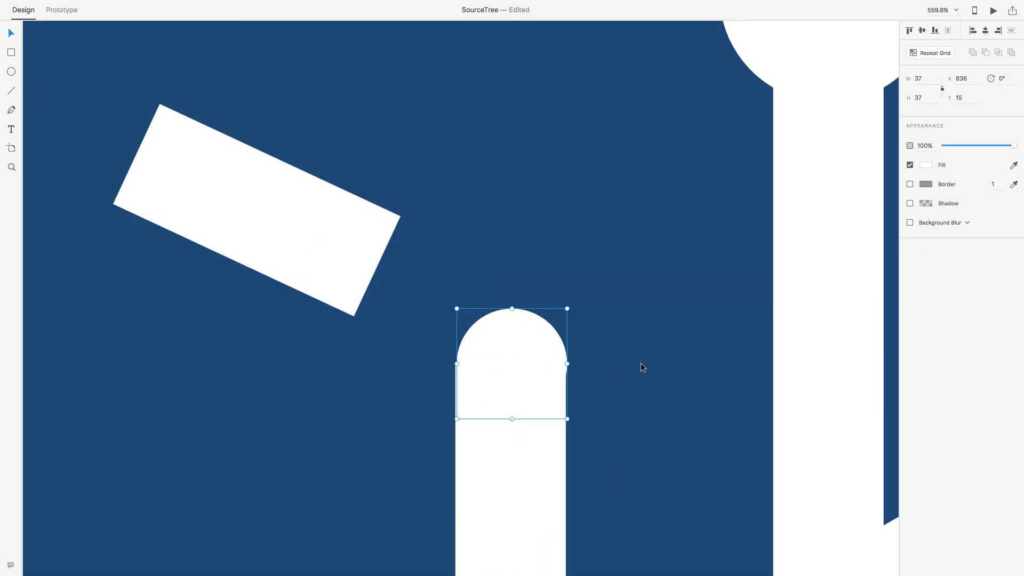
{"action": "key", "text": "super+0"}
Step: Join the short slanted bar to the upper-left upright's rounded top and end the branch with a copied node circle
{"action": "left_click_drag", "start_coordinate": [436, 293], "coordinate": [453, 305]}
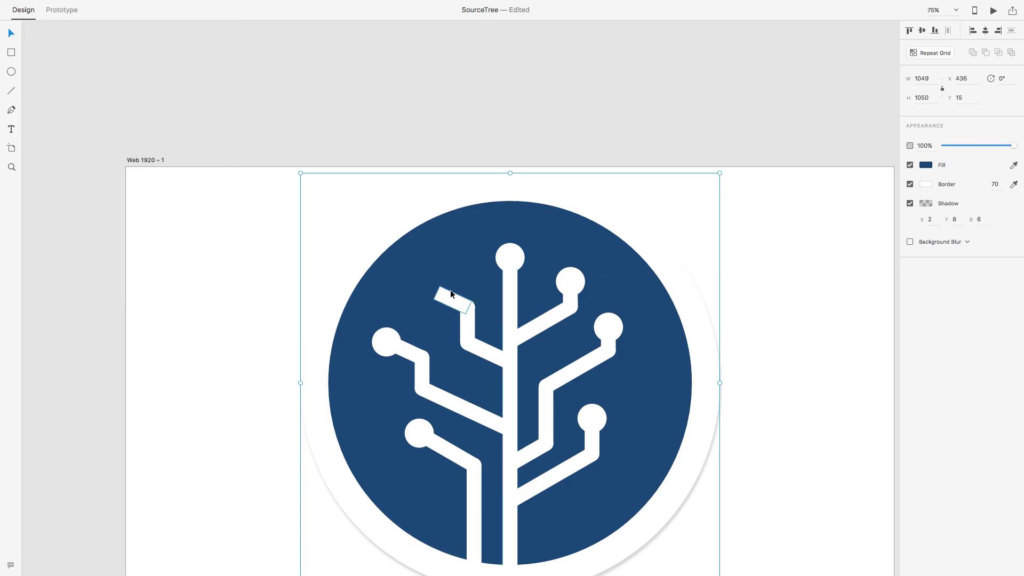
{"action": "left_click_drag", "start_coordinate": [510, 258], "coordinate": [469, 350]}
{"action": "left_click", "coordinate": [456, 300]}
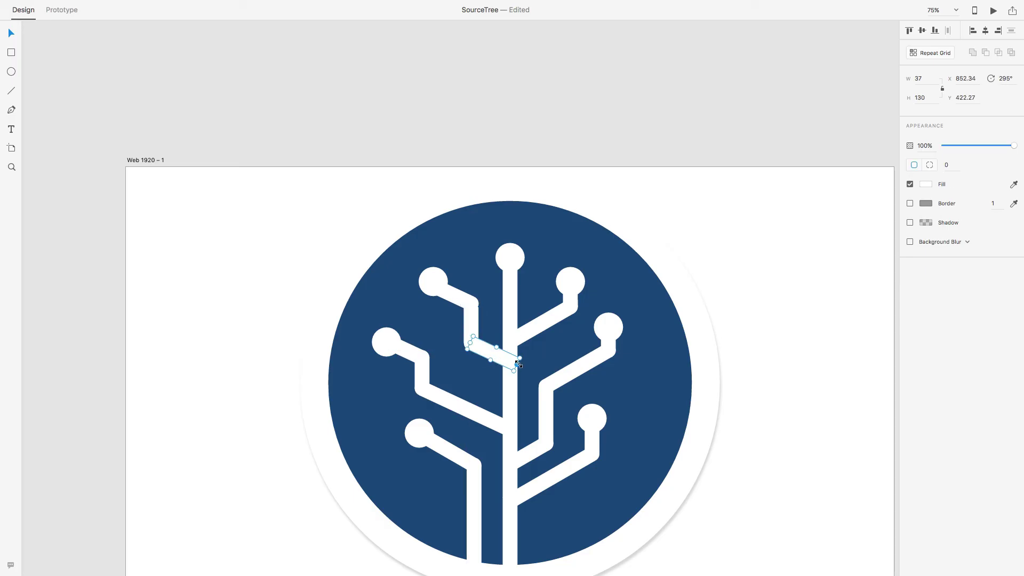
{"action": "key", "text": "super+z"}
Step: Adjust the shapes at the upper-left branch's top bend to smooth its outer corner
{"action": "key", "text": "z"}
{"action": "left_click_drag", "start_coordinate": [426, 275], "coordinate": [526, 337]}
{"action": "left_click", "coordinate": [14, 33]}
{"action": "left_click_drag", "start_coordinate": [427, 229], "coordinate": [431, 231]}
{"action": "scroll", "coordinate": [424, 309], "scroll_direction": "down", "scroll_amount": 1}
{"action": "left_click", "coordinate": [407, 329]}
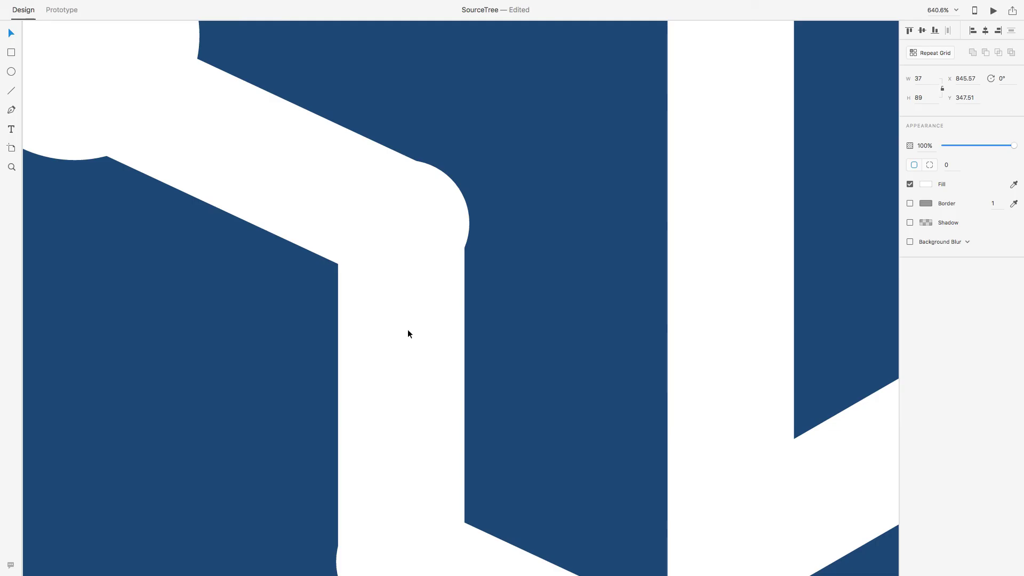
{"action": "left_click", "coordinate": [525, 285]}
{"action": "key", "text": "super+0"}
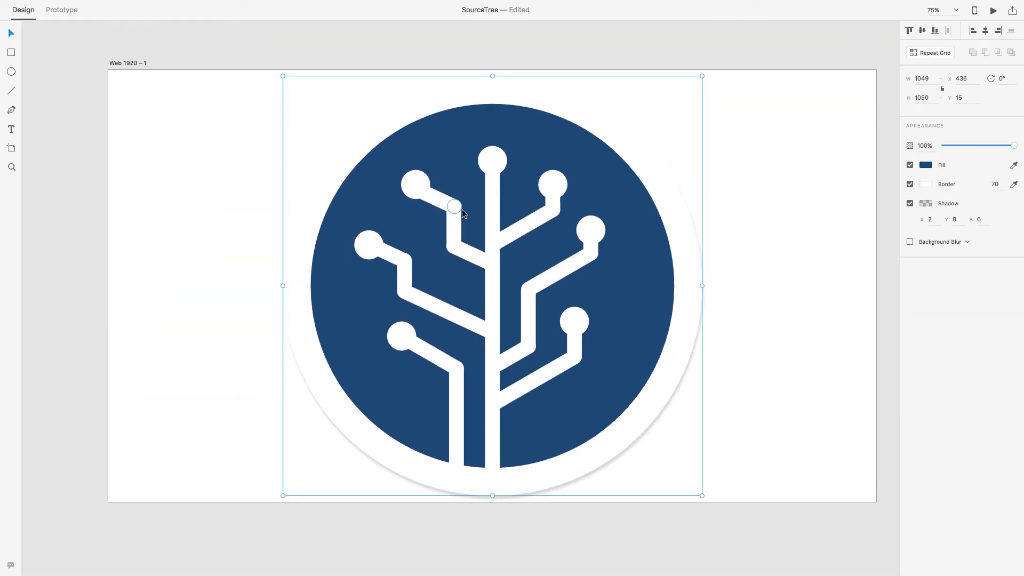